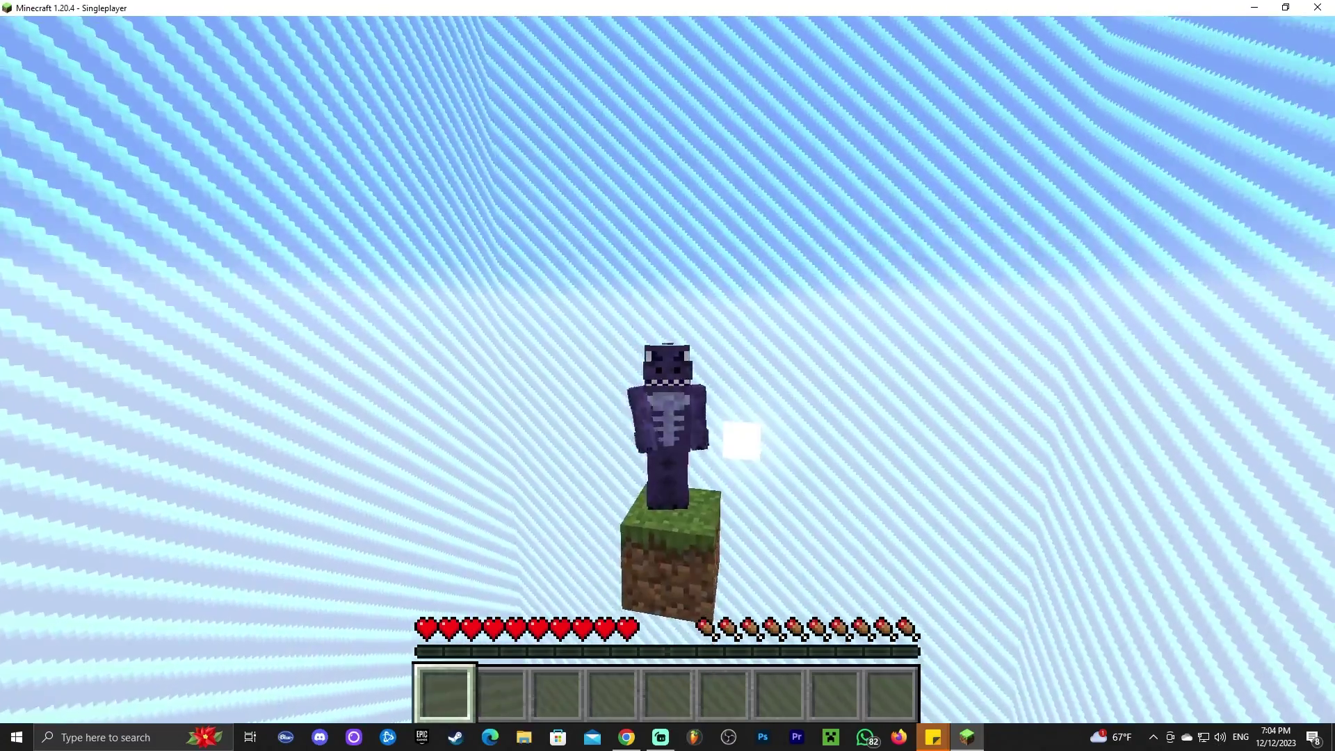
# Step: Mine the single block from first-person view to collect dirt, and return to the front-facing third-person view
pyautogui.press('F5')
pyautogui.click(667, 371)
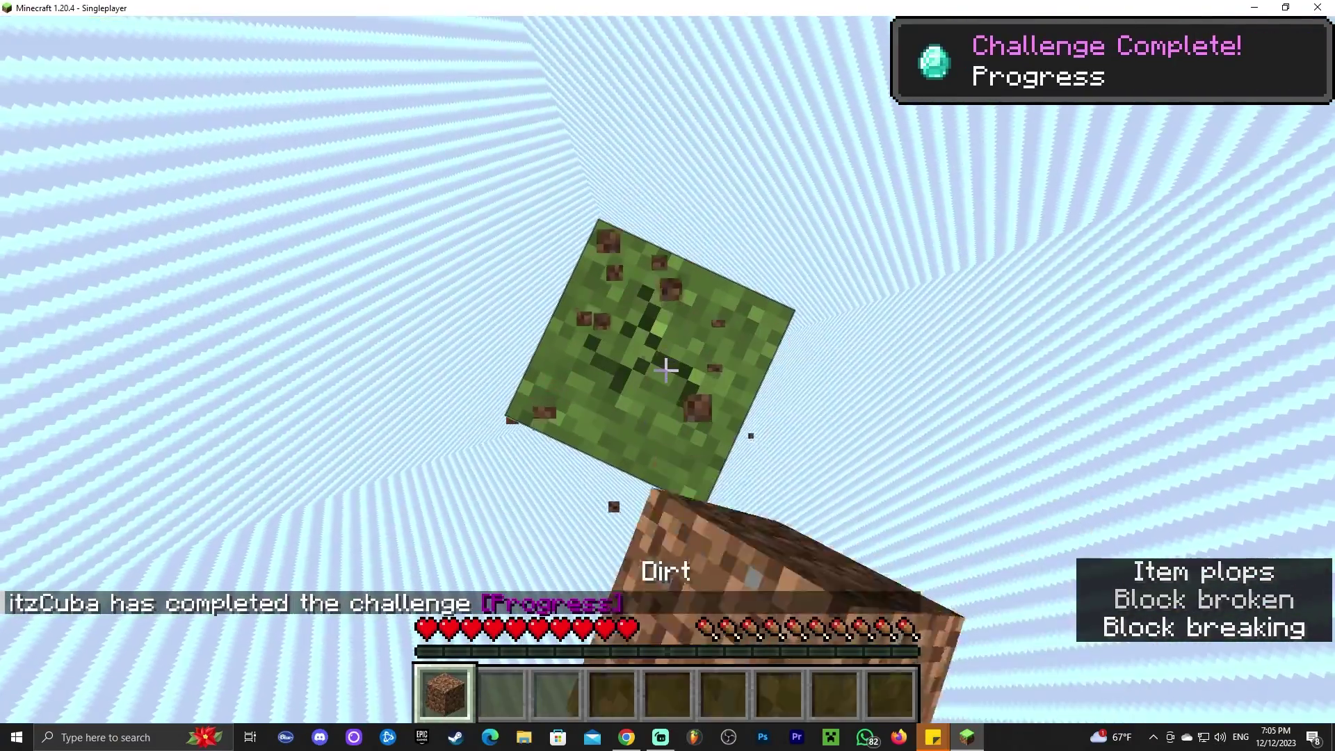
pyautogui.click(667, 370)
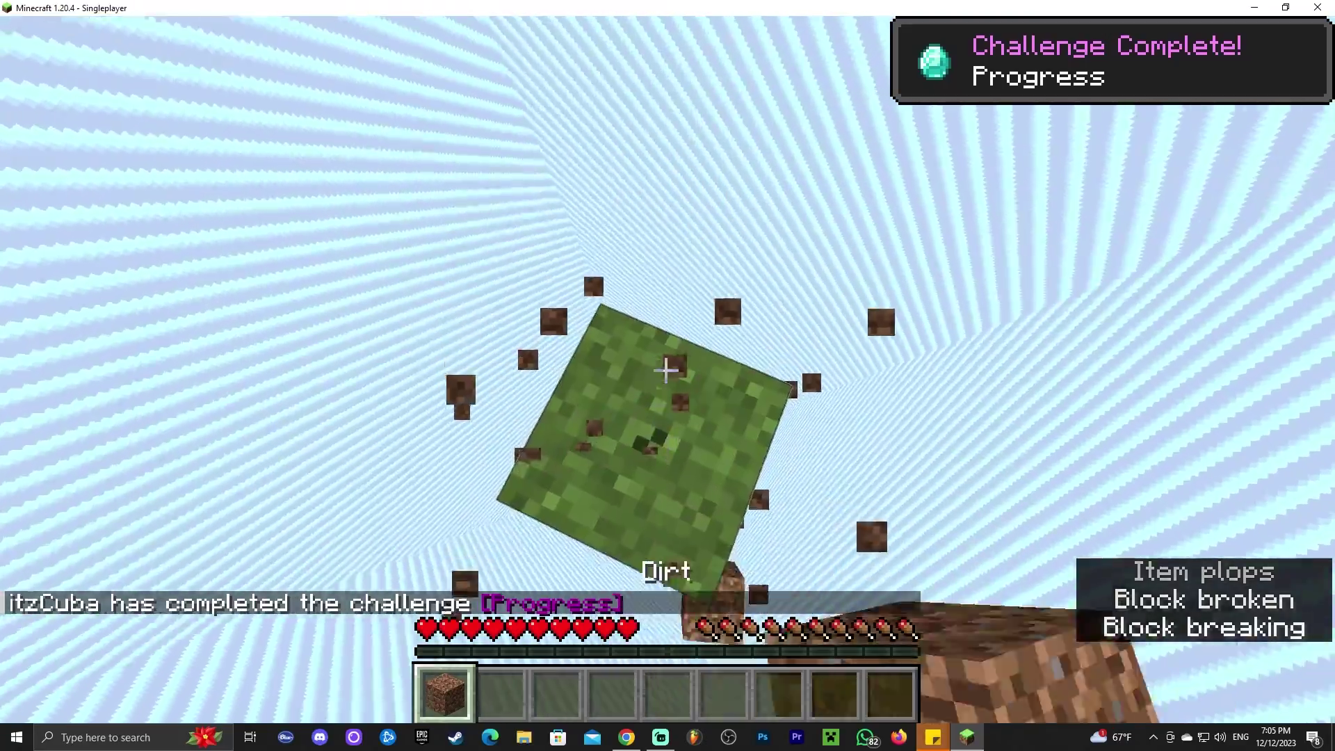
pyautogui.press('F5')
pyautogui.press('F5')
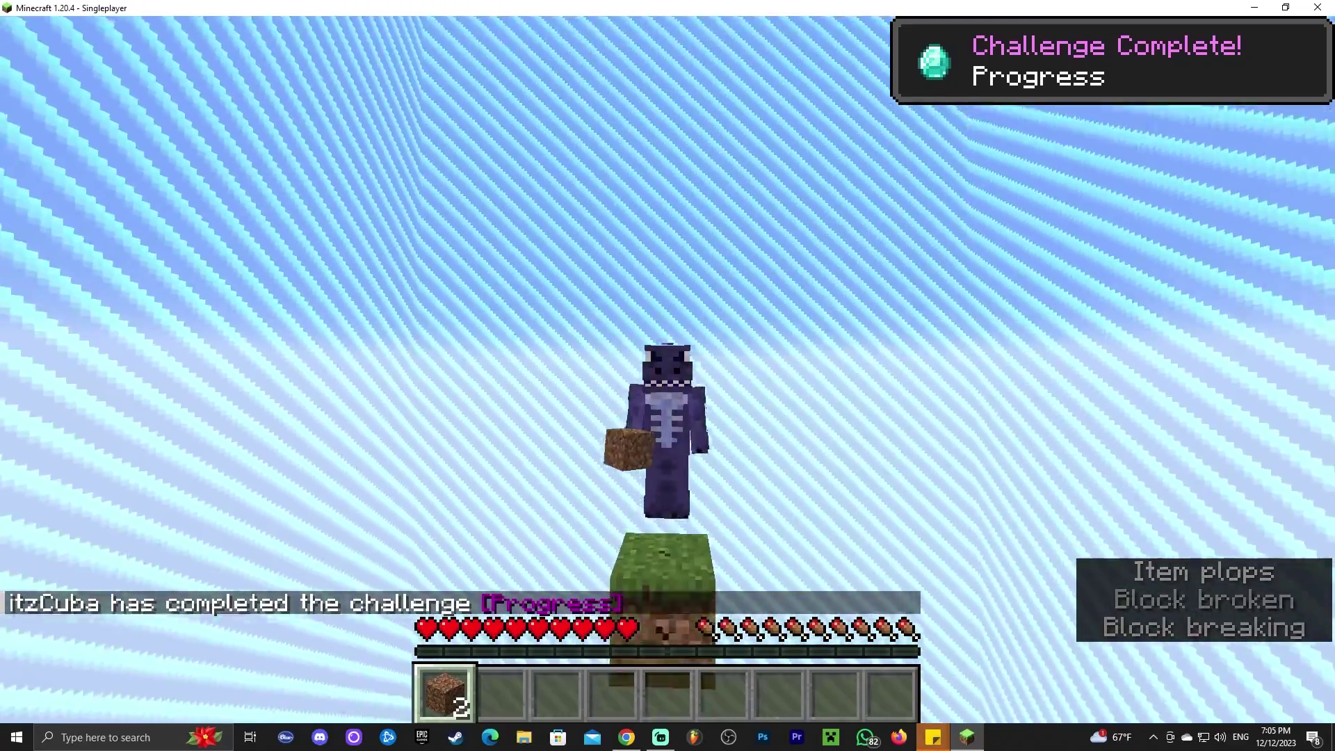
pyautogui.press('space')
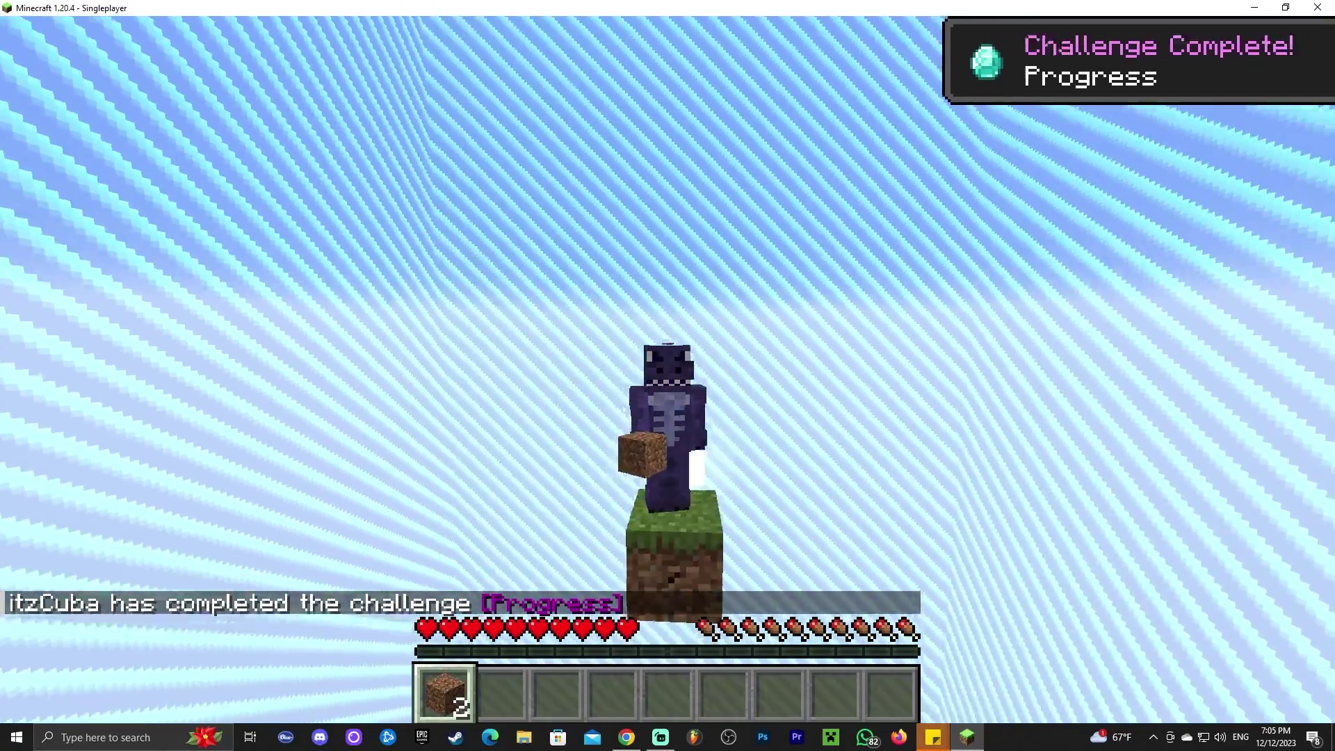
pyautogui.press('space')
pyautogui.press('space')
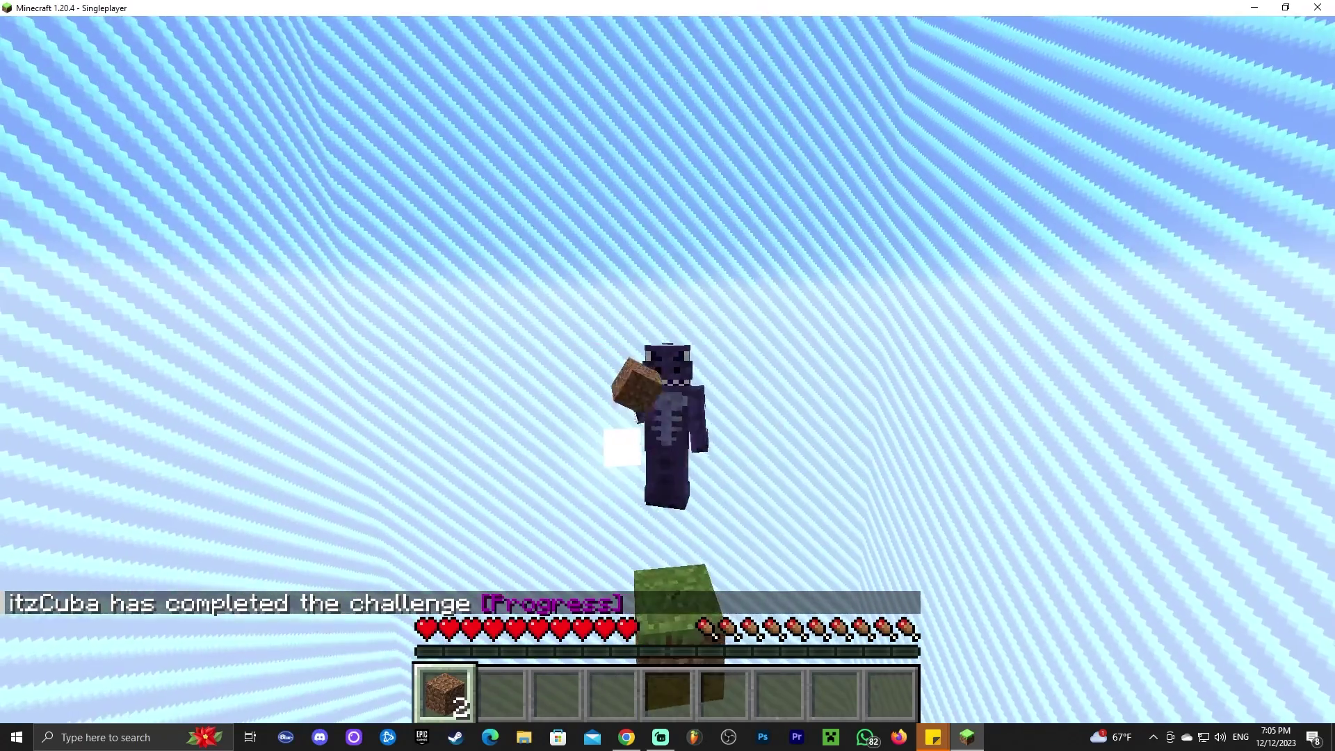
pyautogui.press('space')
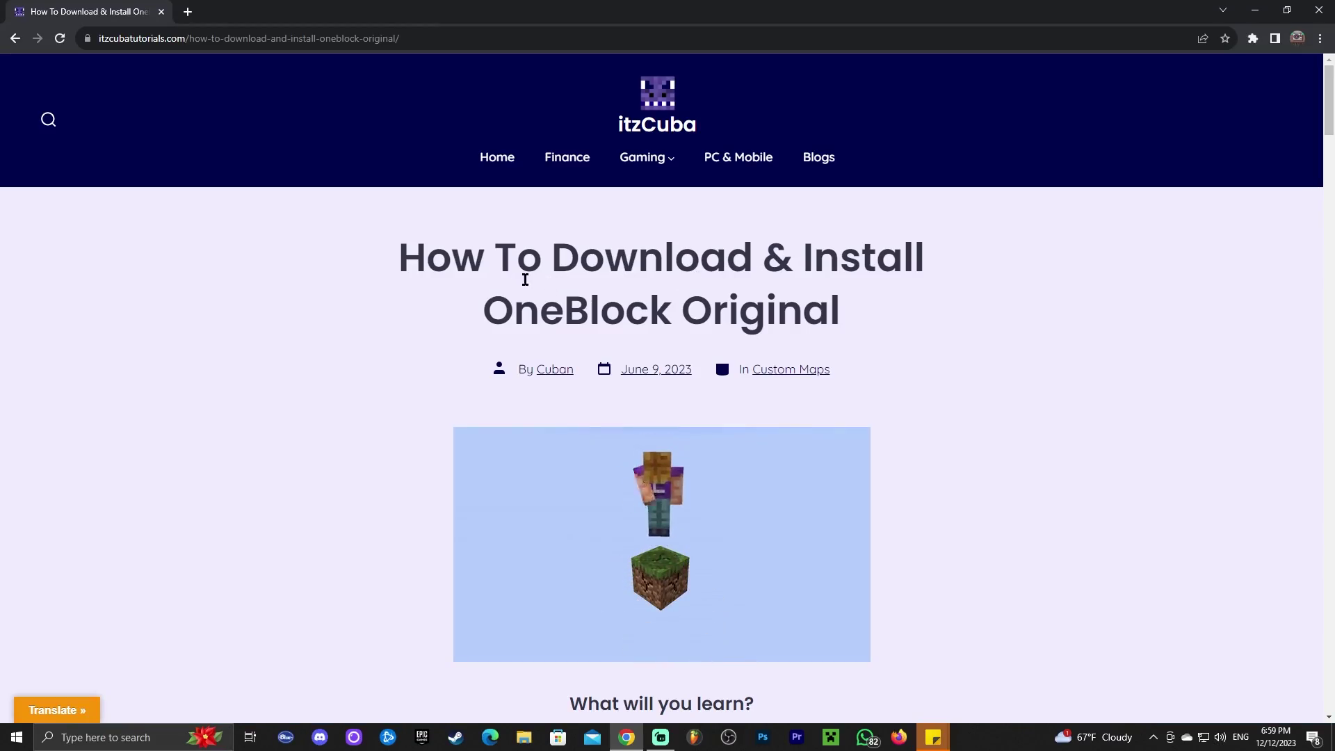
# Step: Look through the OneBlock Original guide and open the CurseForge download page from its Step 1 section
pyautogui.scroll(-6, 952, 278)
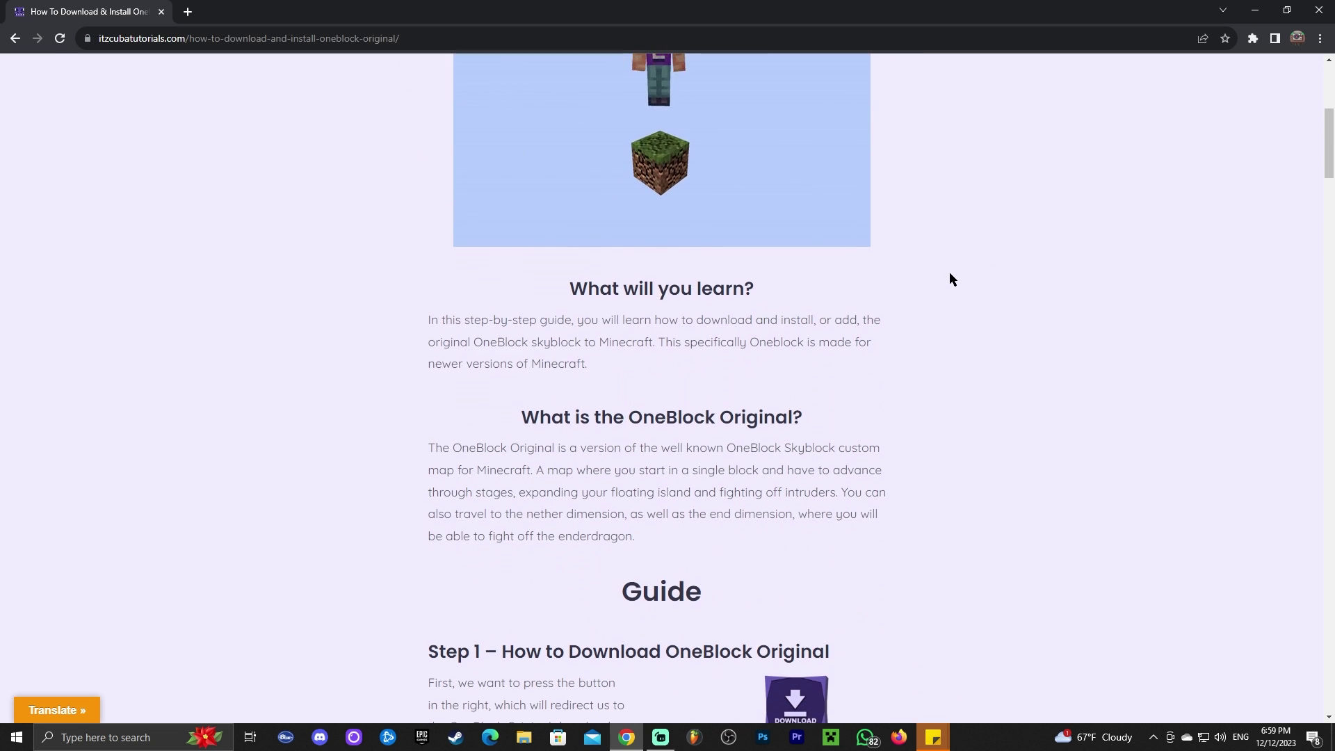
pyautogui.scroll(-15, 950, 273)
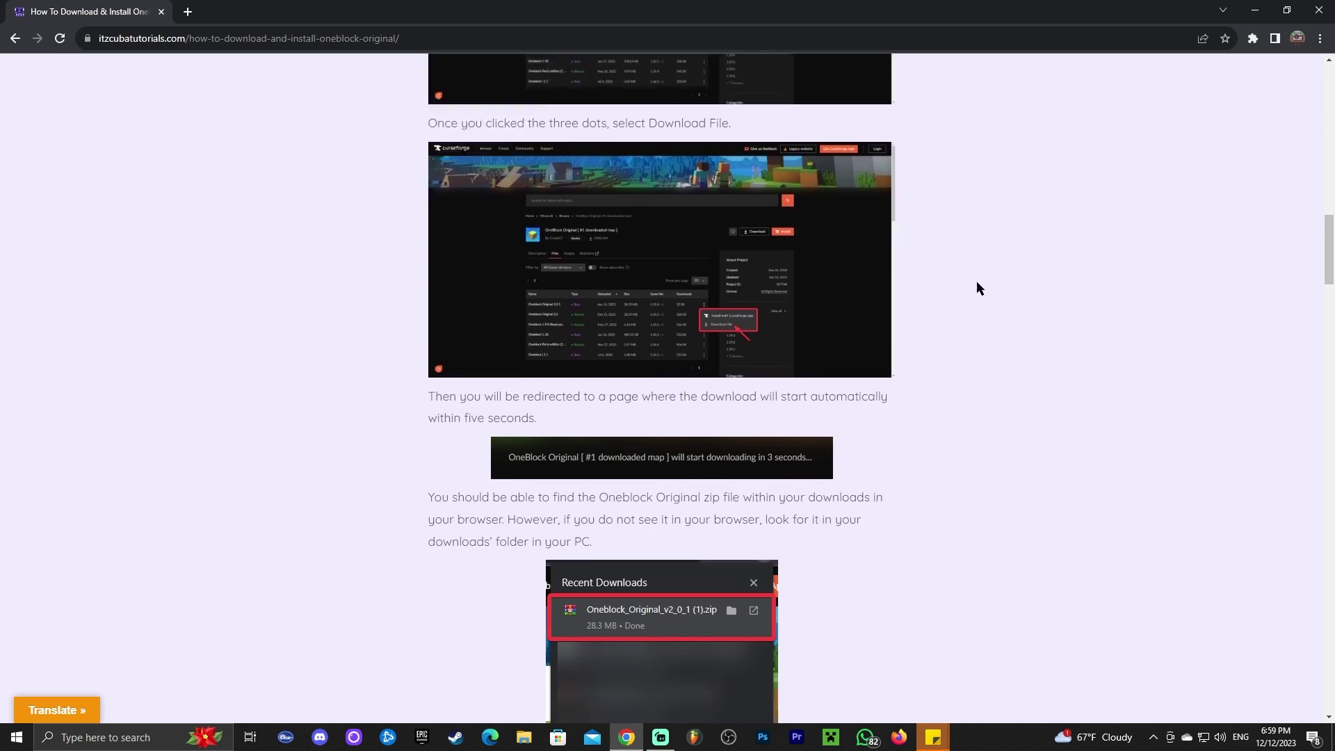
pyautogui.scroll(9, 966, 299)
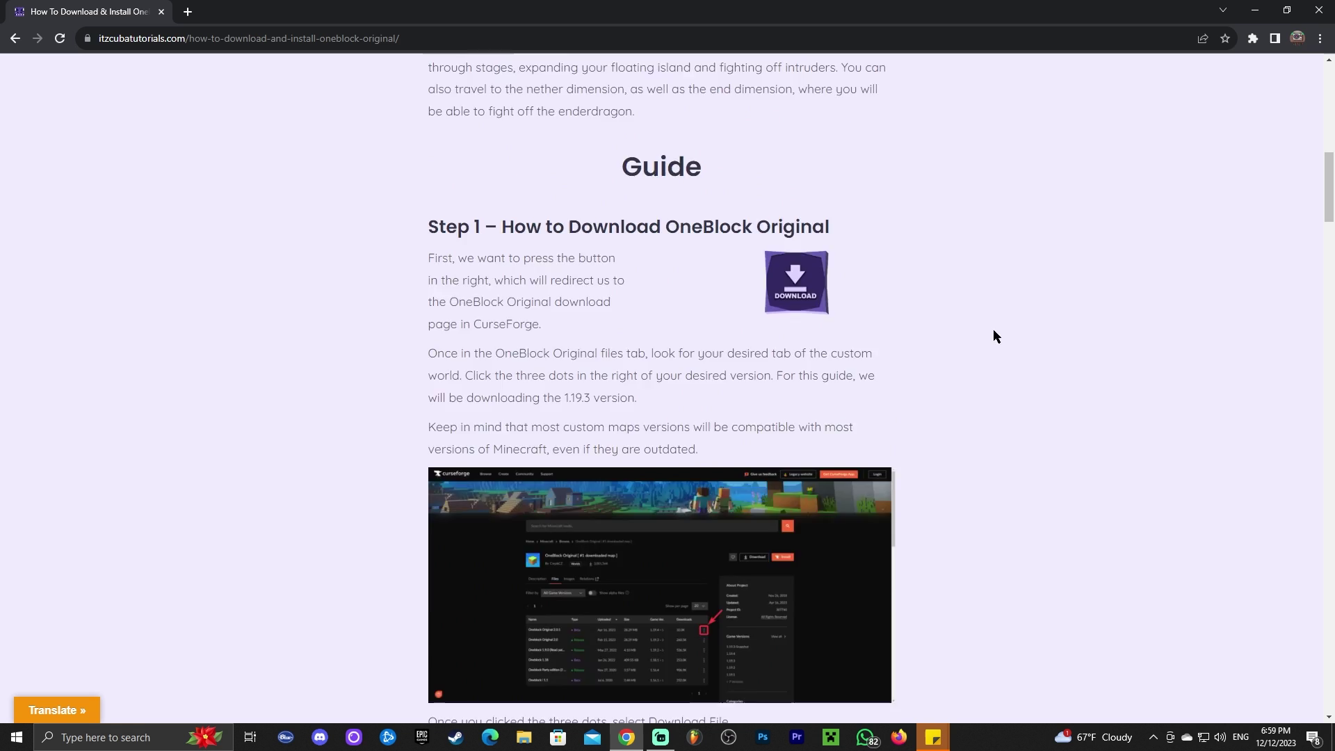
pyautogui.scroll(9, 980, 299)
pyautogui.scroll(-5, 1052, 301)
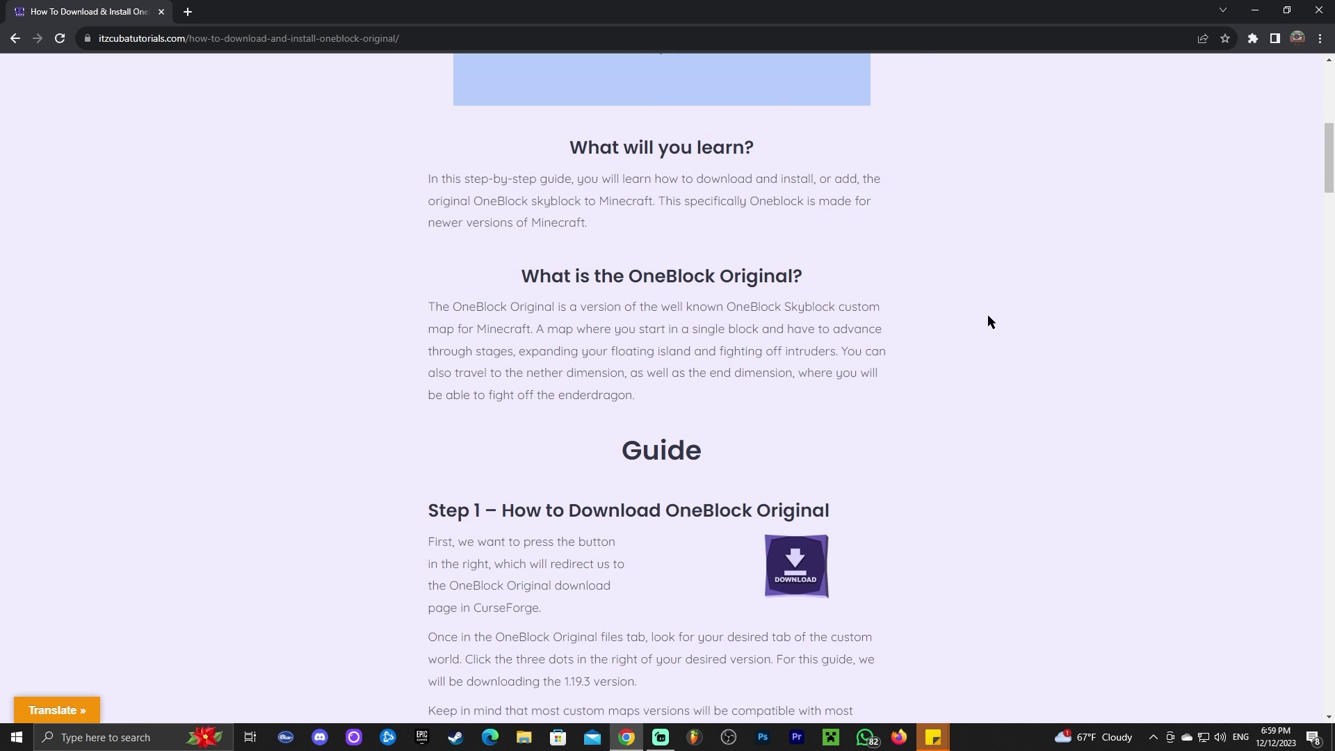
pyautogui.scroll(-3, 901, 322)
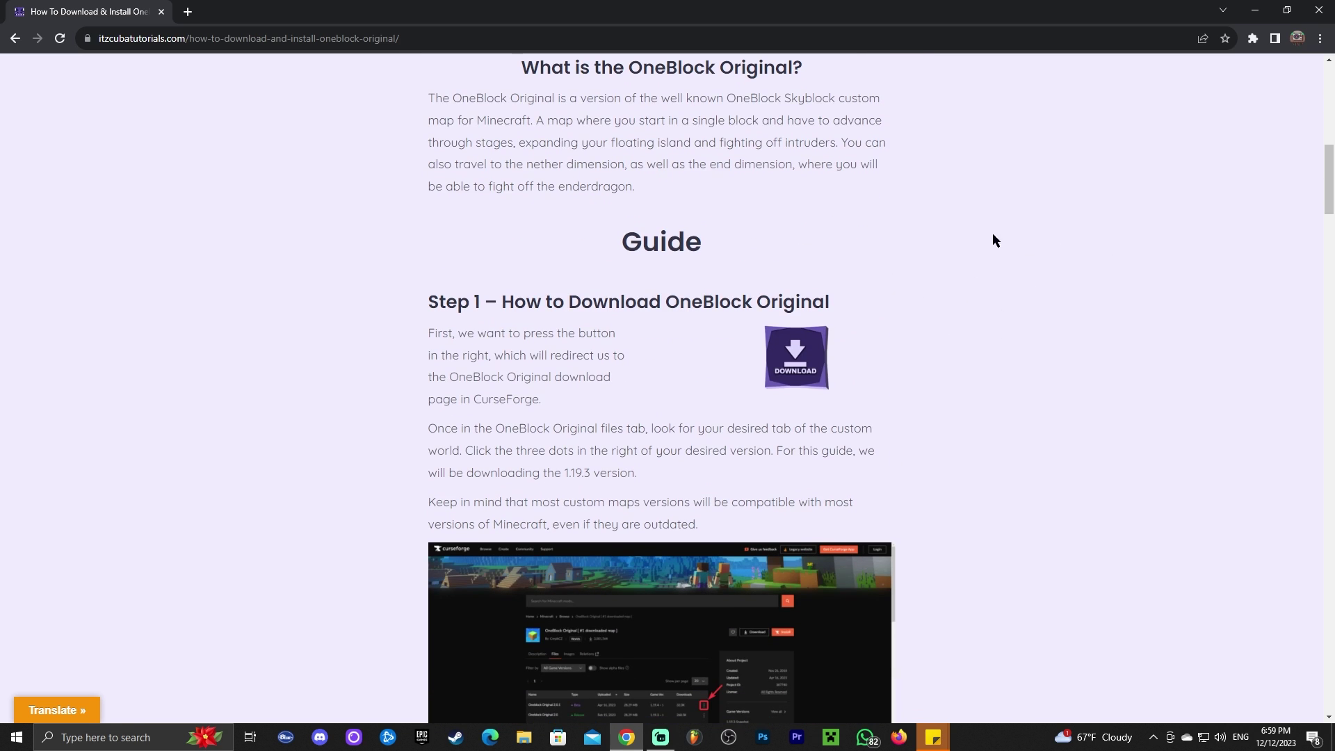
pyautogui.click(800, 363)
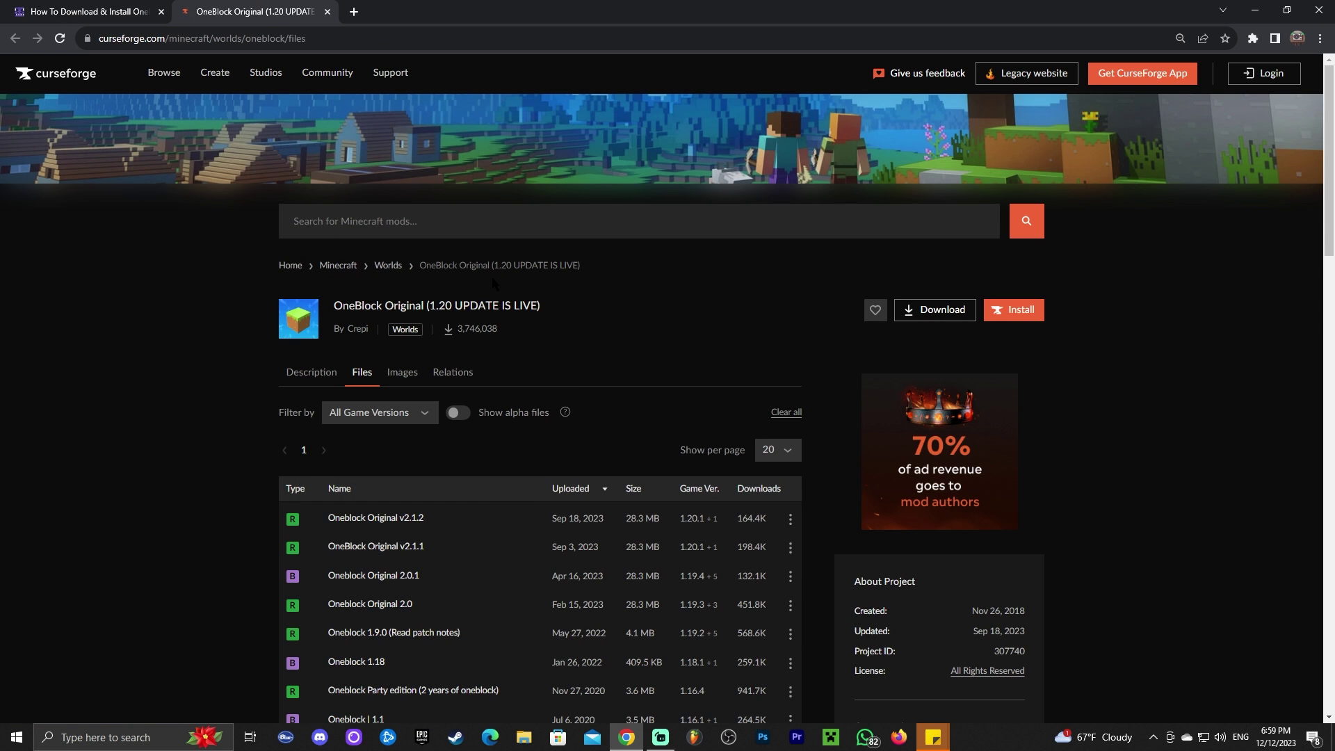
# Step: Download the Oneblock Original v2.1.2 file and save it as Oneblock+Original+v2_1_2 (1).zip in the Downloads folder
pyautogui.scroll(-4, 224, 265)
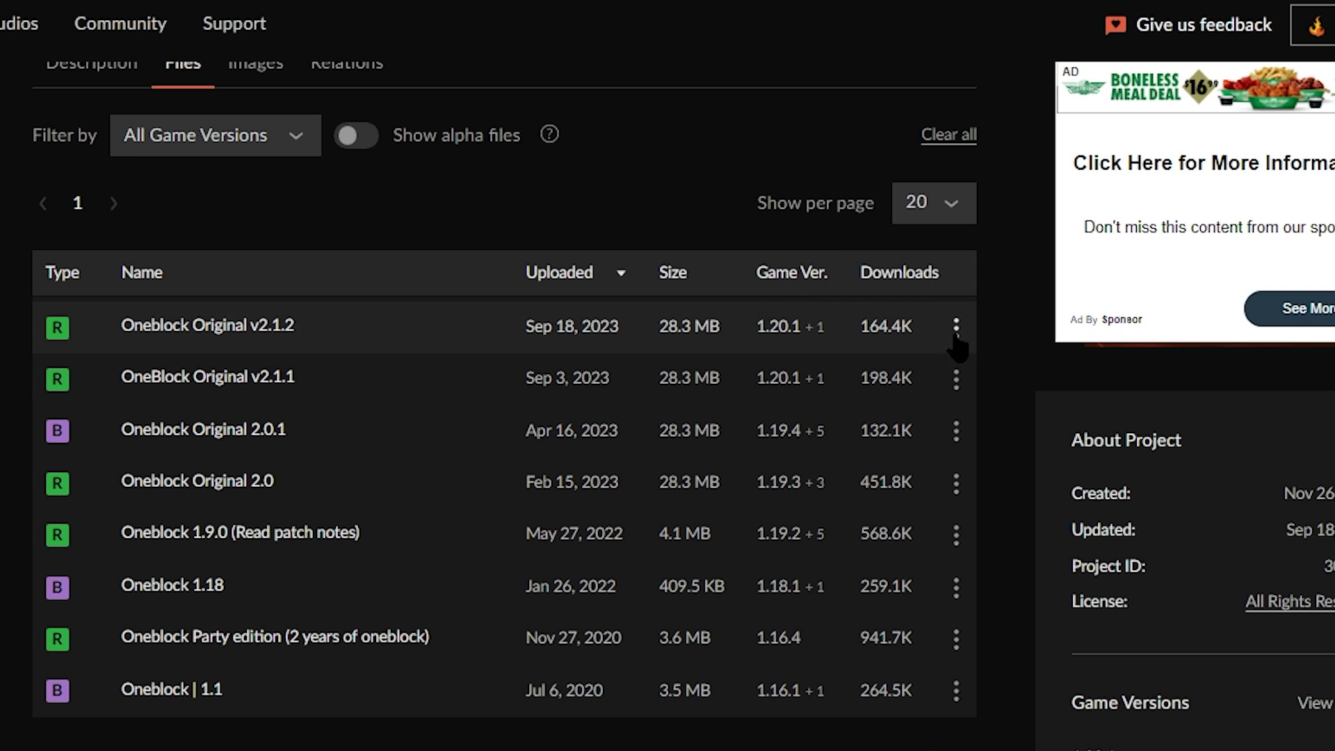
pyautogui.click(956, 327)
pyautogui.click(1013, 426)
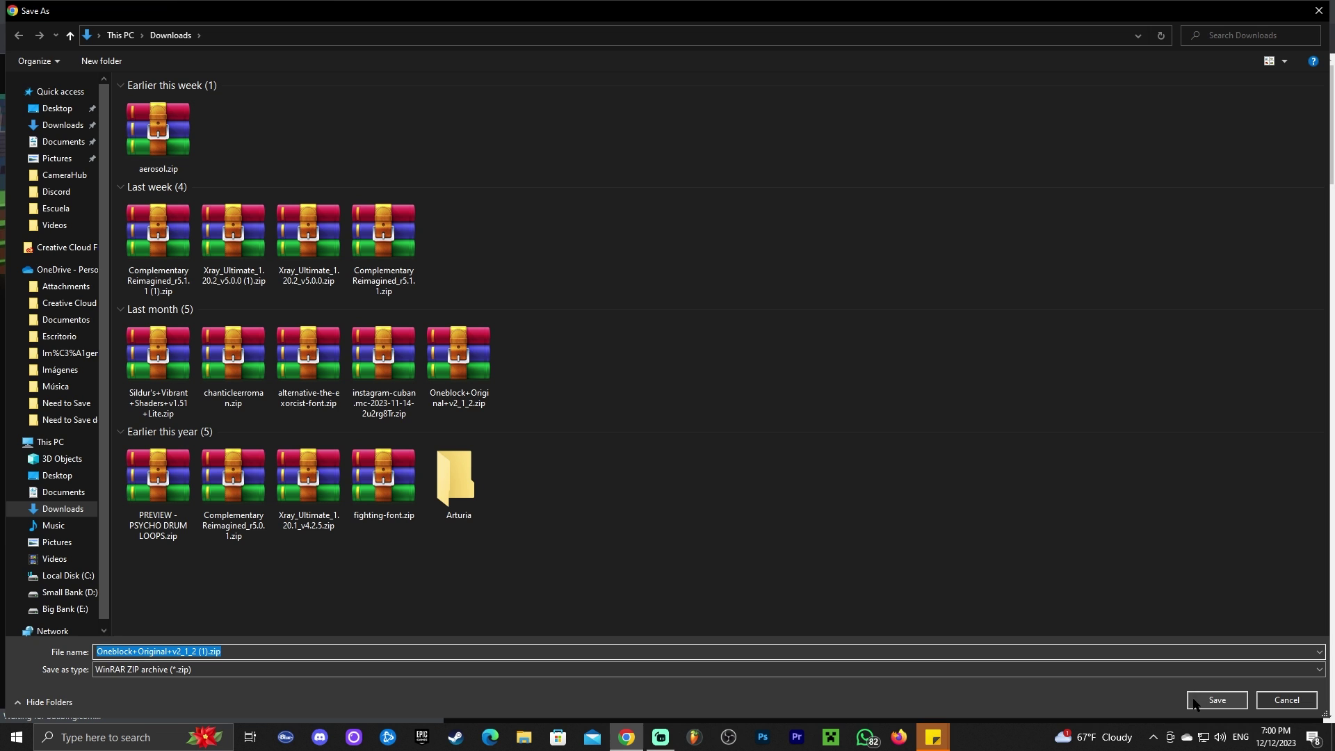
pyautogui.click(1203, 701)
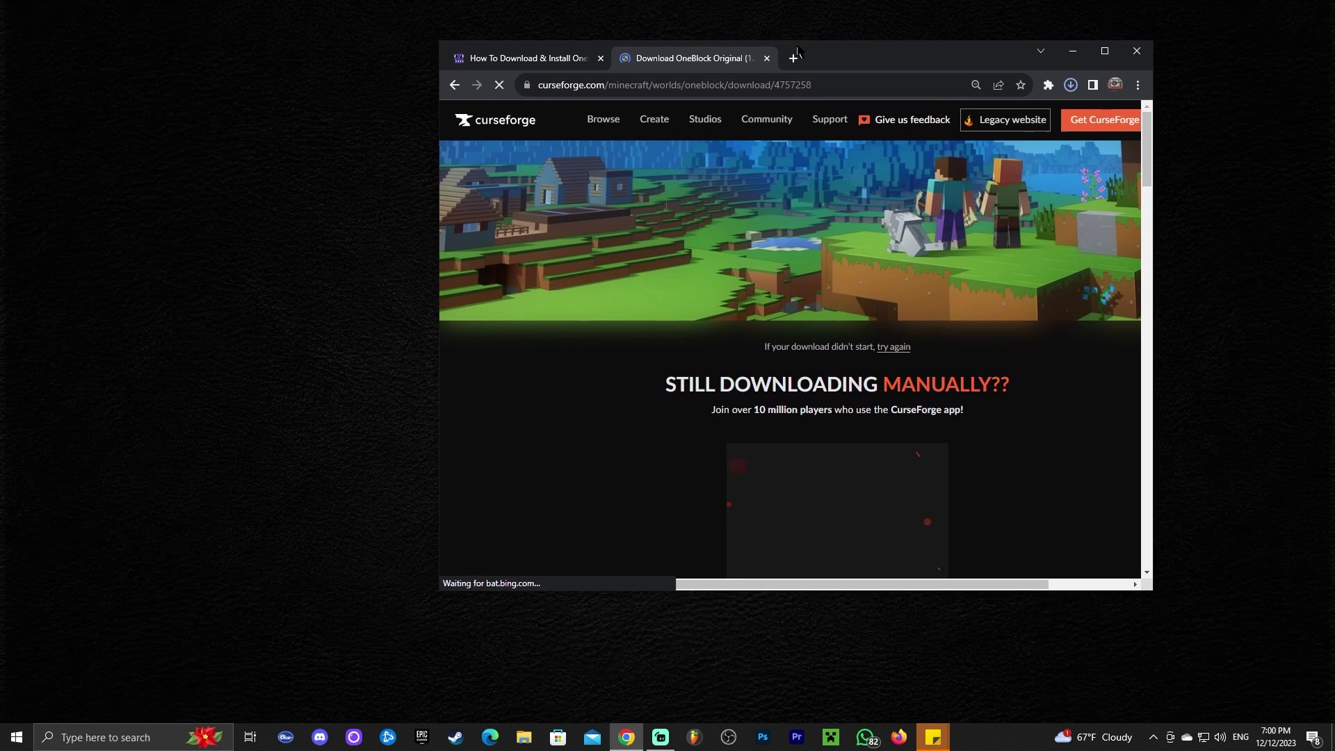
# Step: Place the downloaded Oneblock+Original+v2_1_2 (1).zip from the recent downloads on the desktop and show the desktop
pyautogui.click(1090, 83)
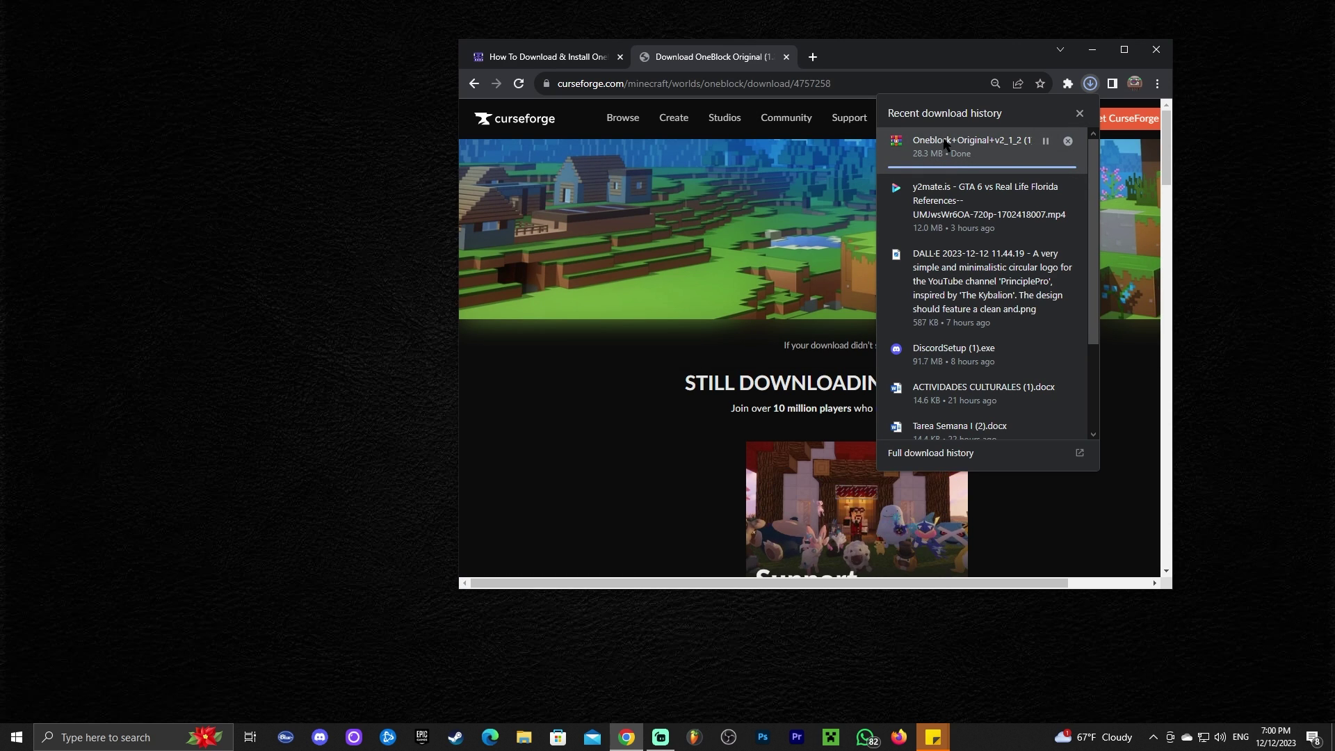
pyautogui.moveTo(990, 144); pyautogui.dragTo(231, 220)
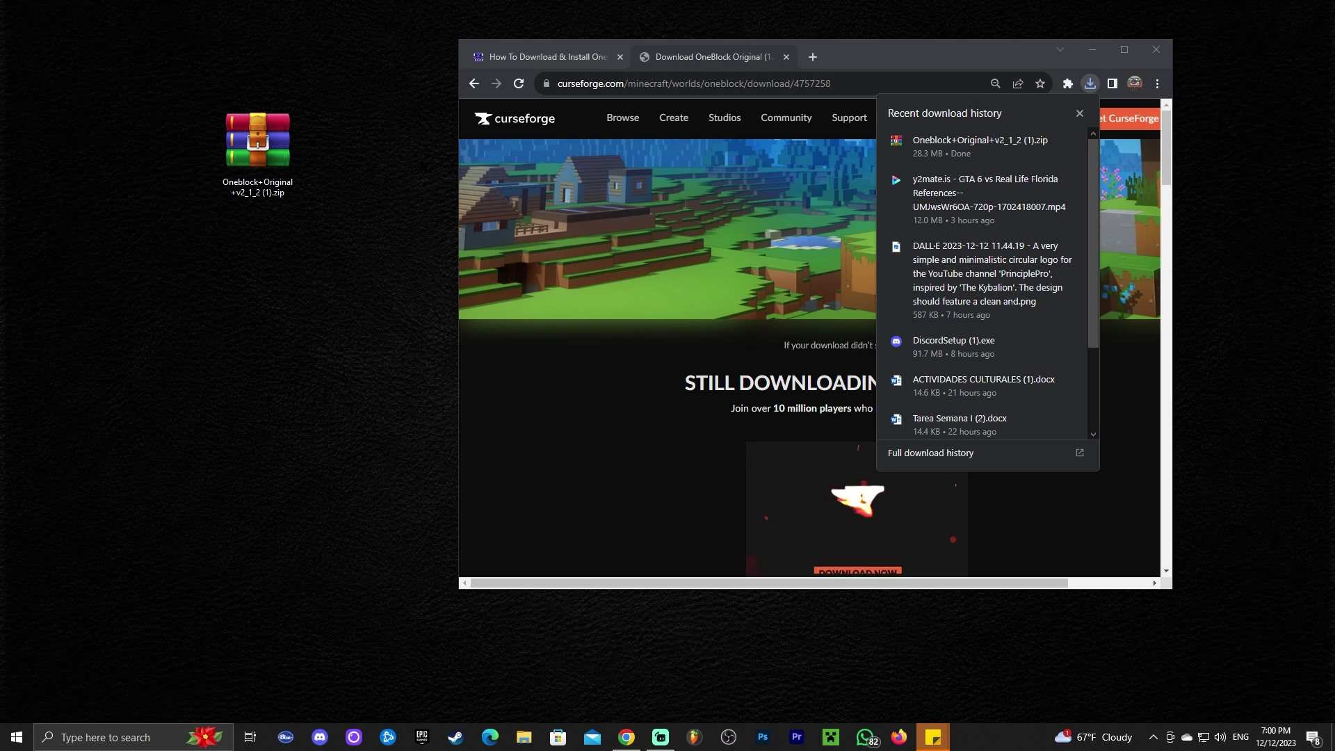
pyautogui.press('super+d')
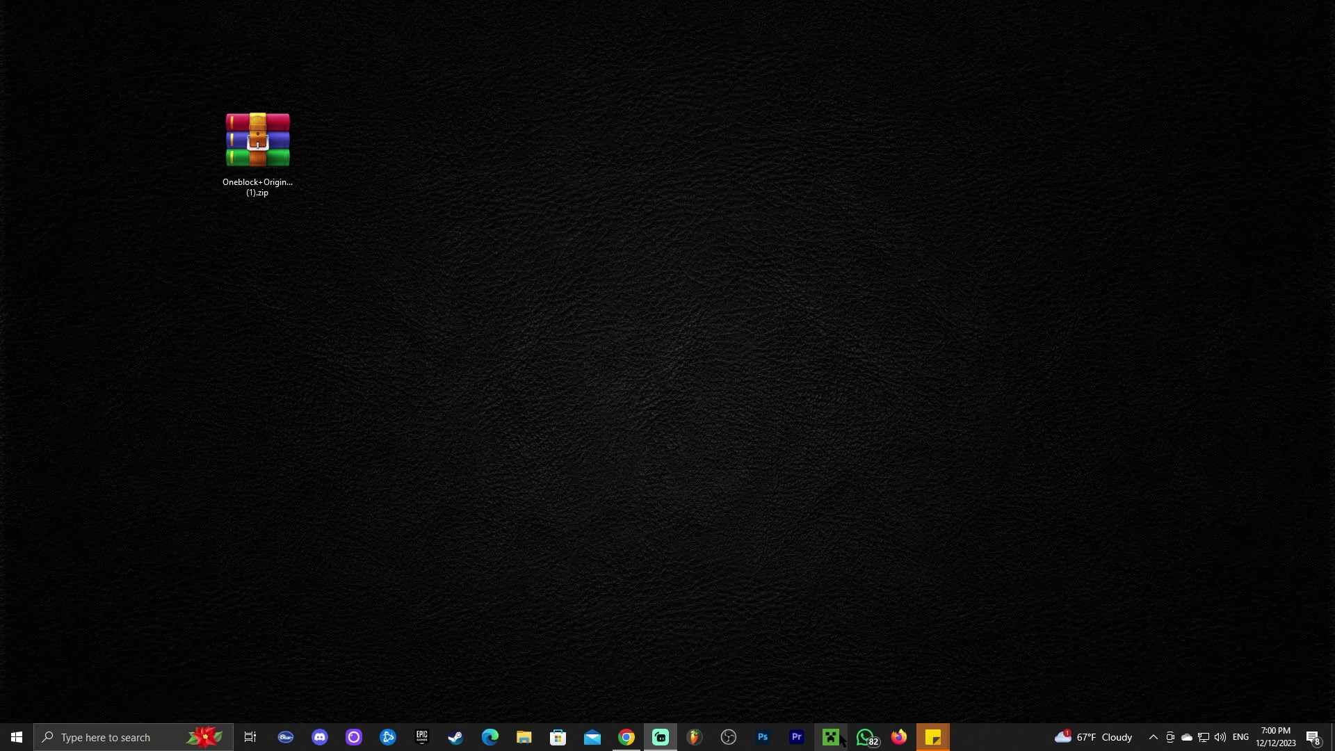
# Step: Examine the Apex Hosting home page for its Minecraft server hosting features and benefits
pyautogui.press('super+d')
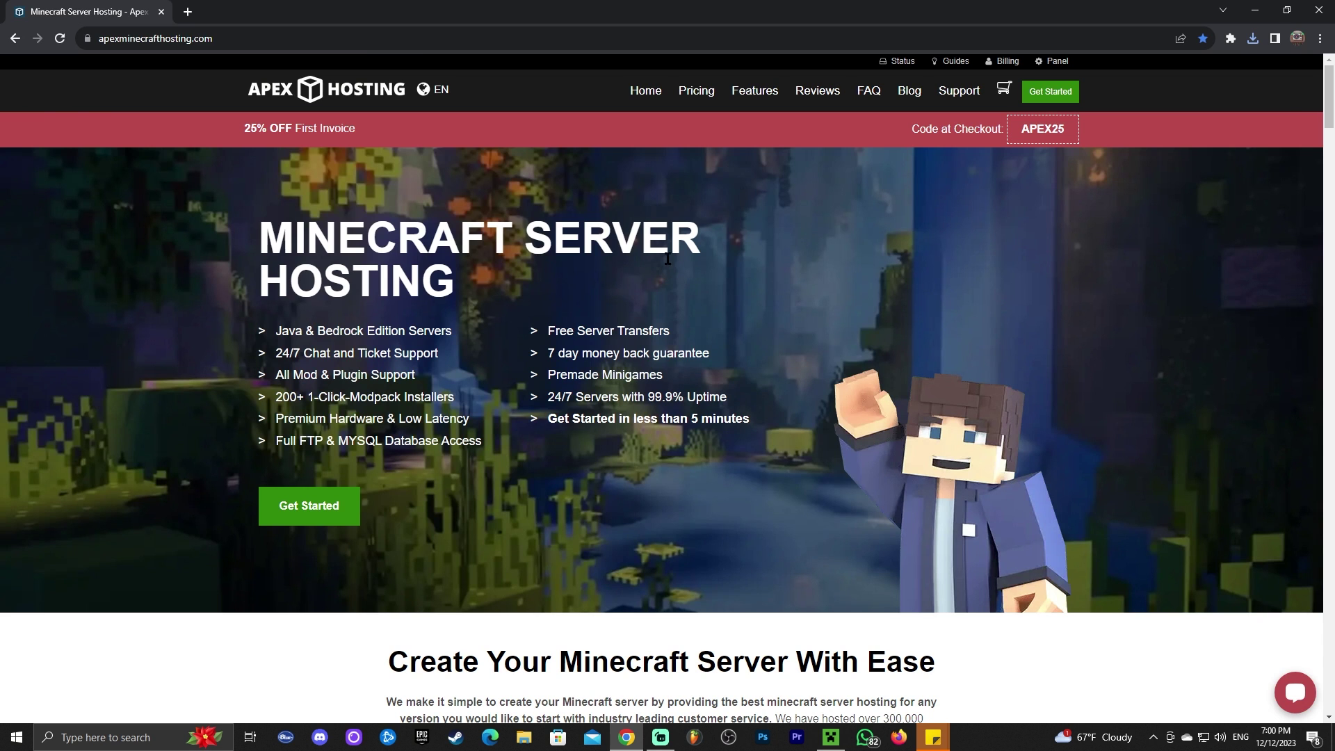
pyautogui.scroll(-10, 768, 263)
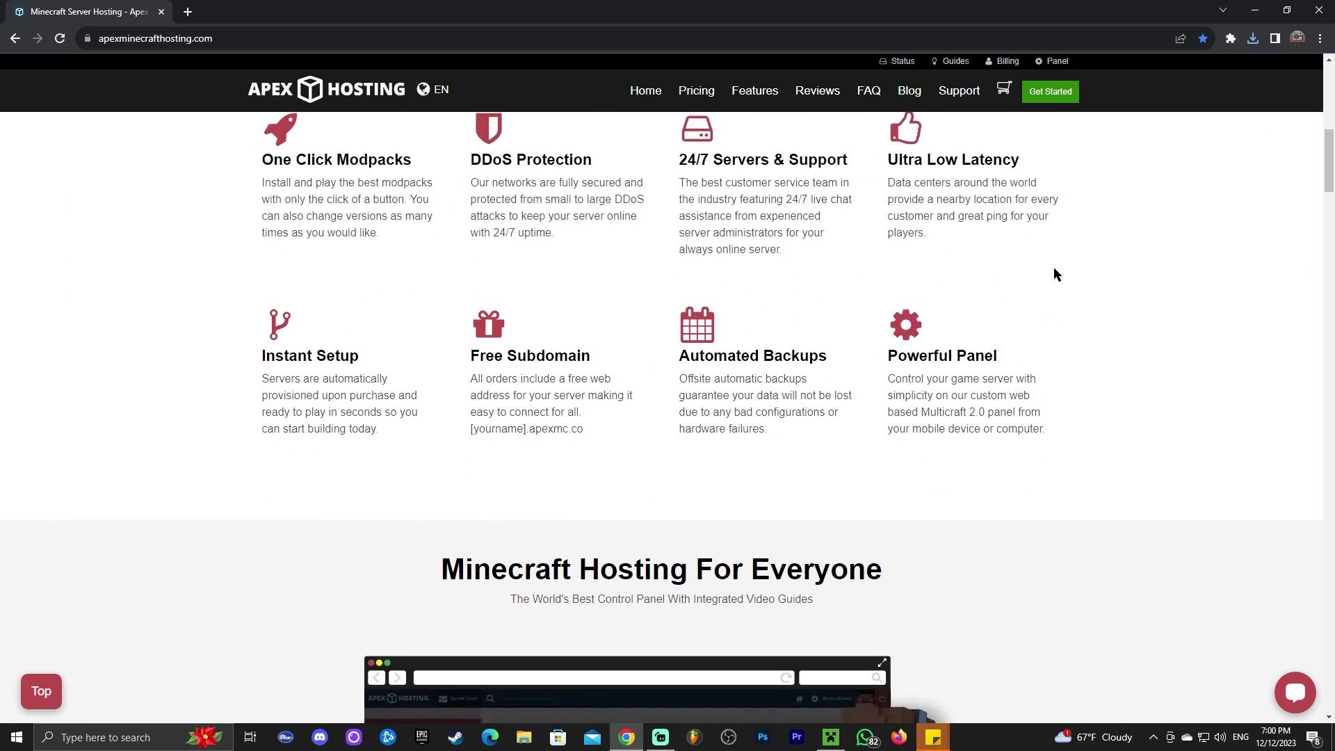
pyautogui.scroll(5, 1064, 278)
pyautogui.scroll(5, 929, 282)
pyautogui.scroll(-5, 728, 260)
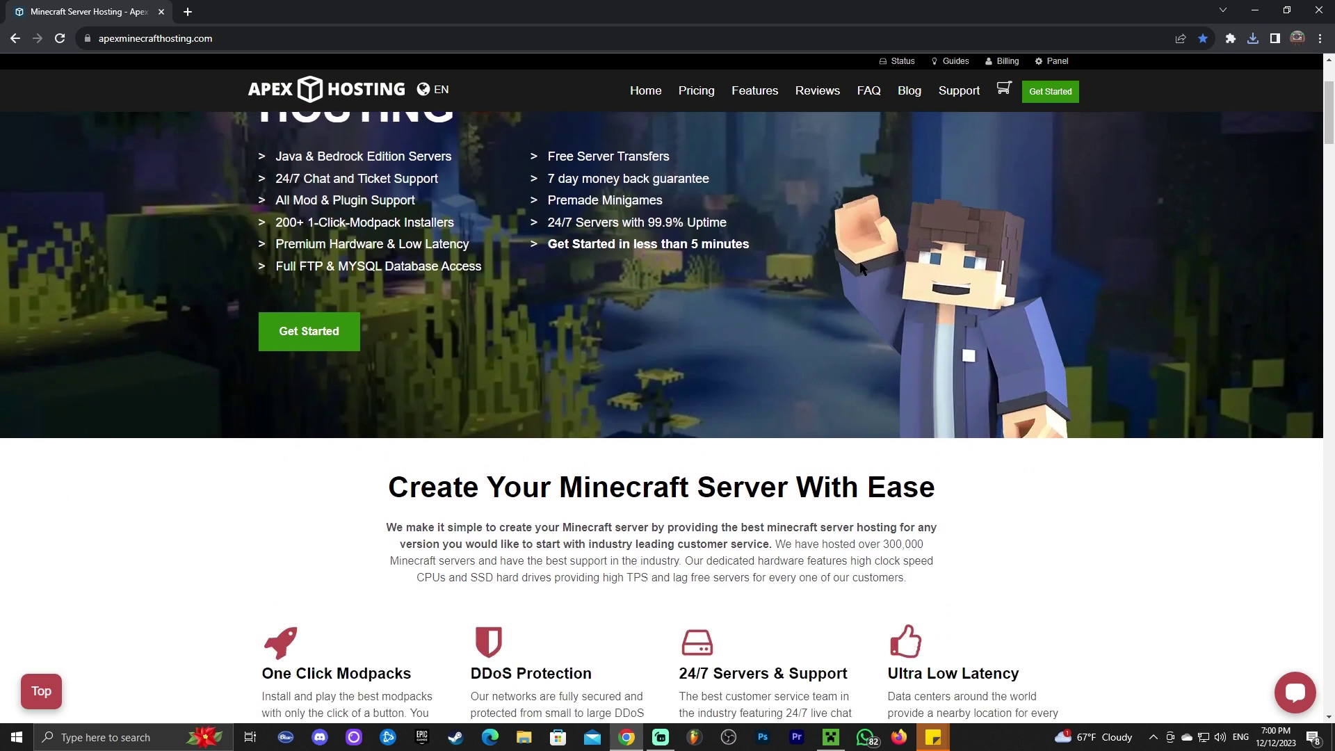
pyautogui.scroll(5, 908, 269)
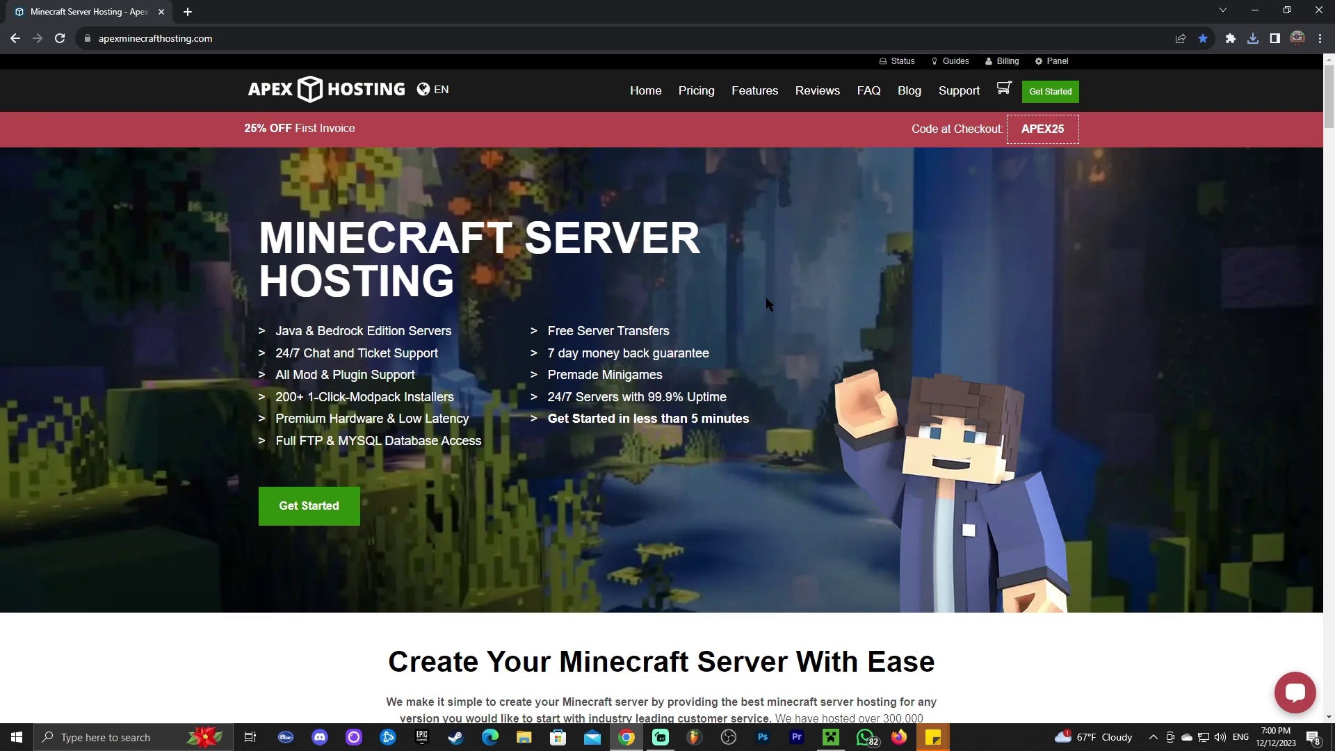
pyautogui.scroll(-1, 545, 298)
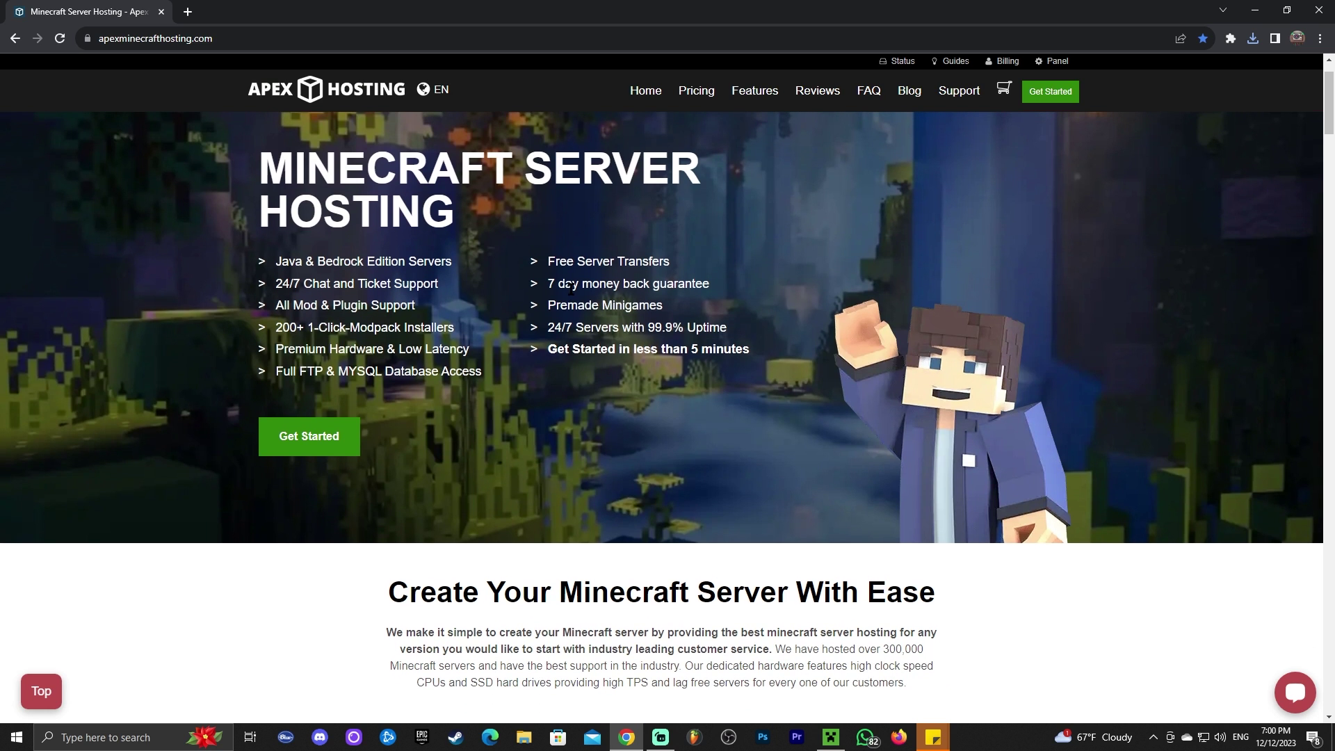
pyautogui.scroll(1, 582, 279)
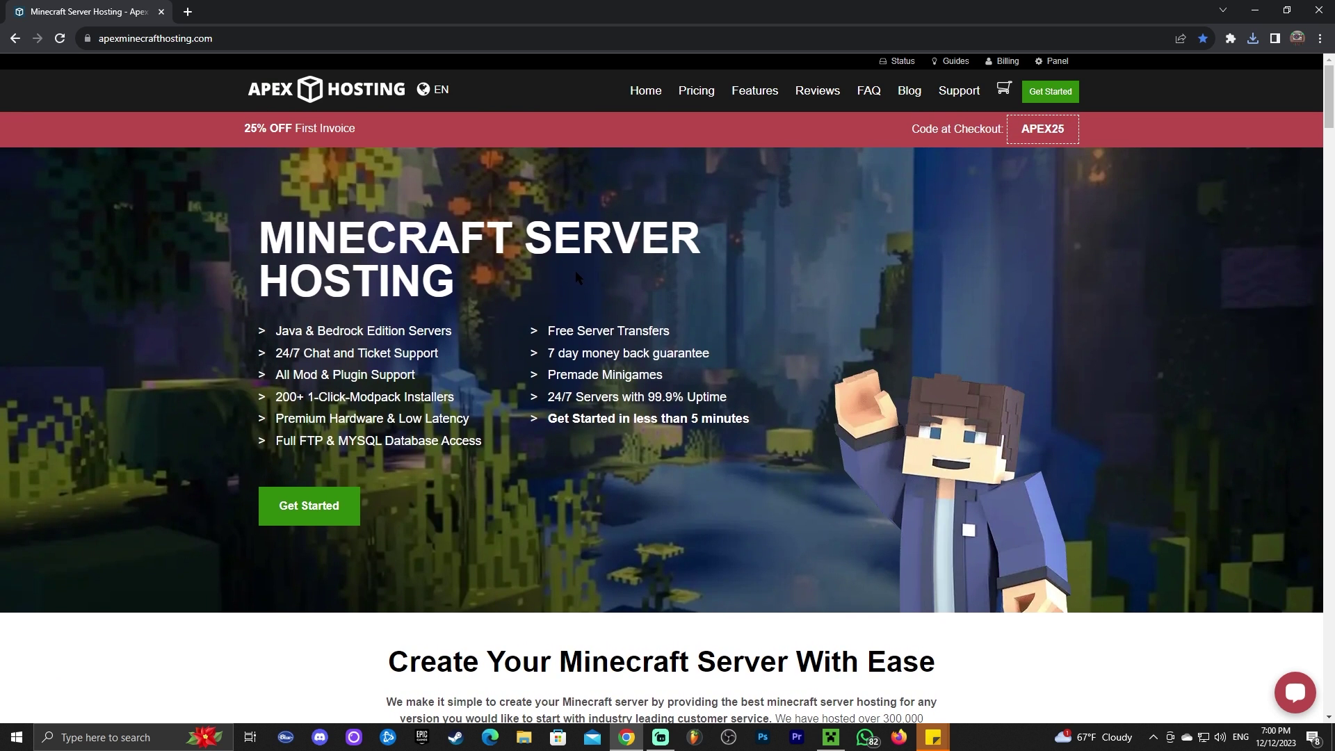
pyautogui.scroll(-9, 575, 272)
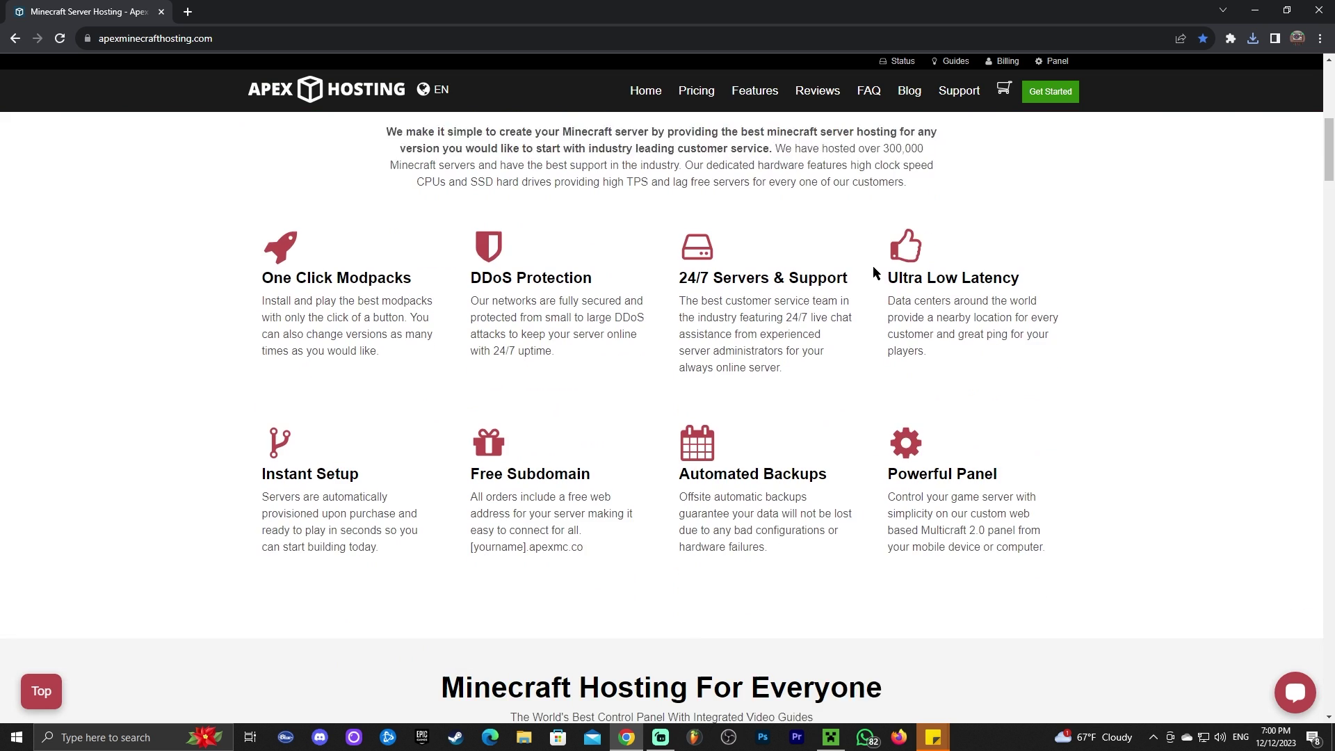
pyautogui.scroll(-4, 918, 285)
pyautogui.scroll(13, 1102, 317)
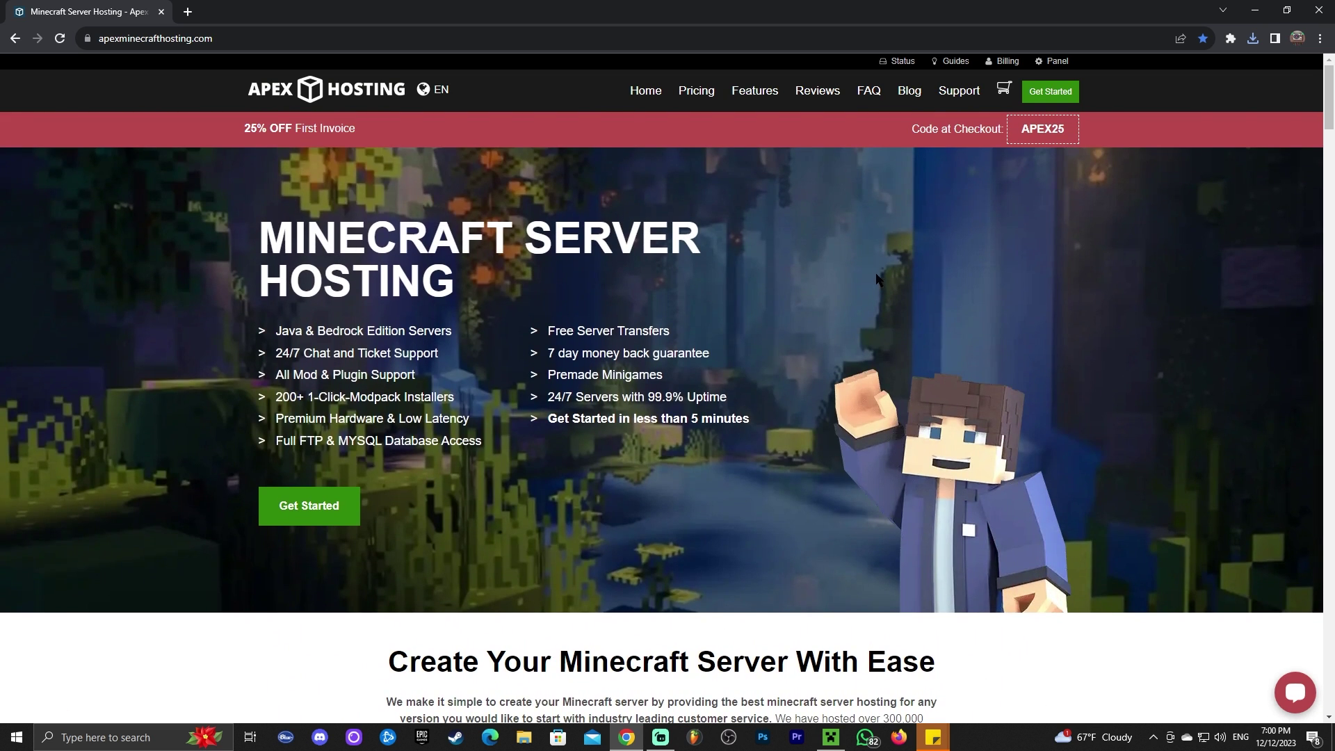
# Step: Highlight the 25% OFF First Invoice offer and look over the Minecraft Hosting For Everyone section
pyautogui.scroll(-2, 723, 296)
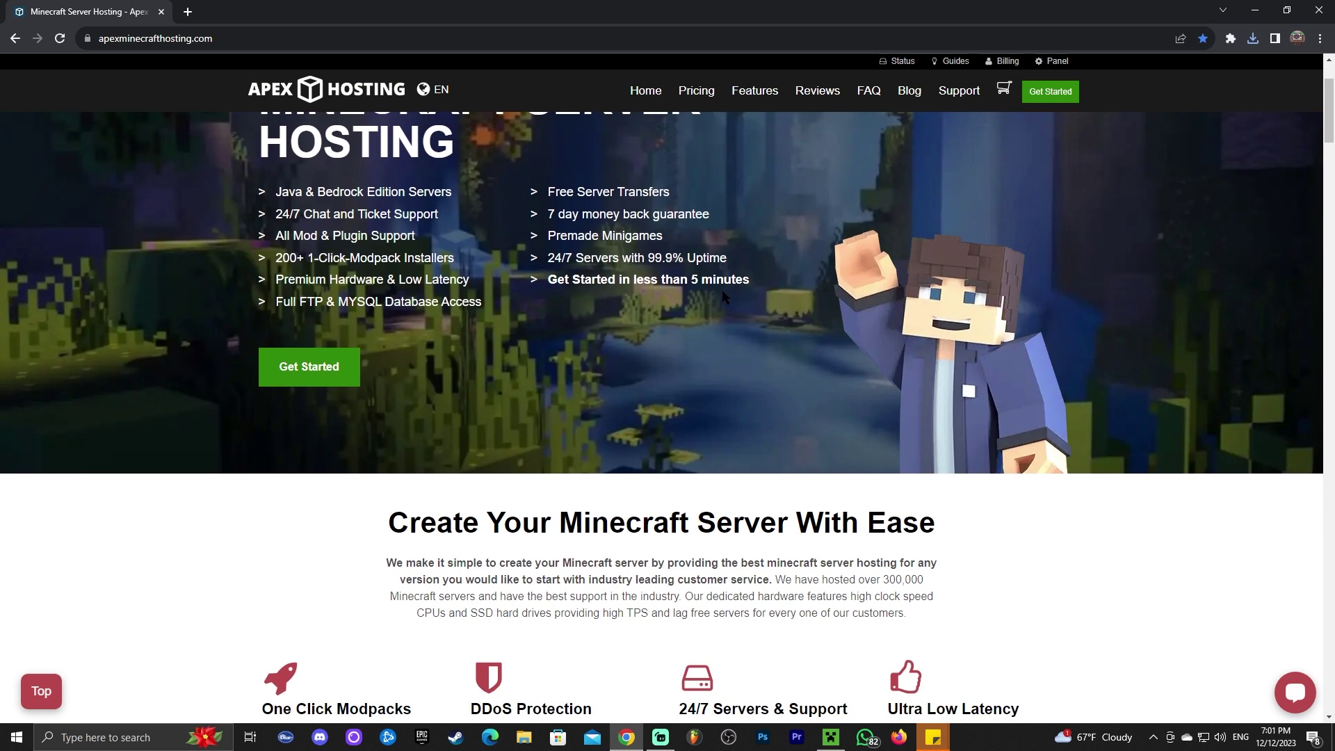
pyautogui.scroll(2, 241, 131)
pyautogui.moveTo(267, 129); pyautogui.dragTo(382, 134)
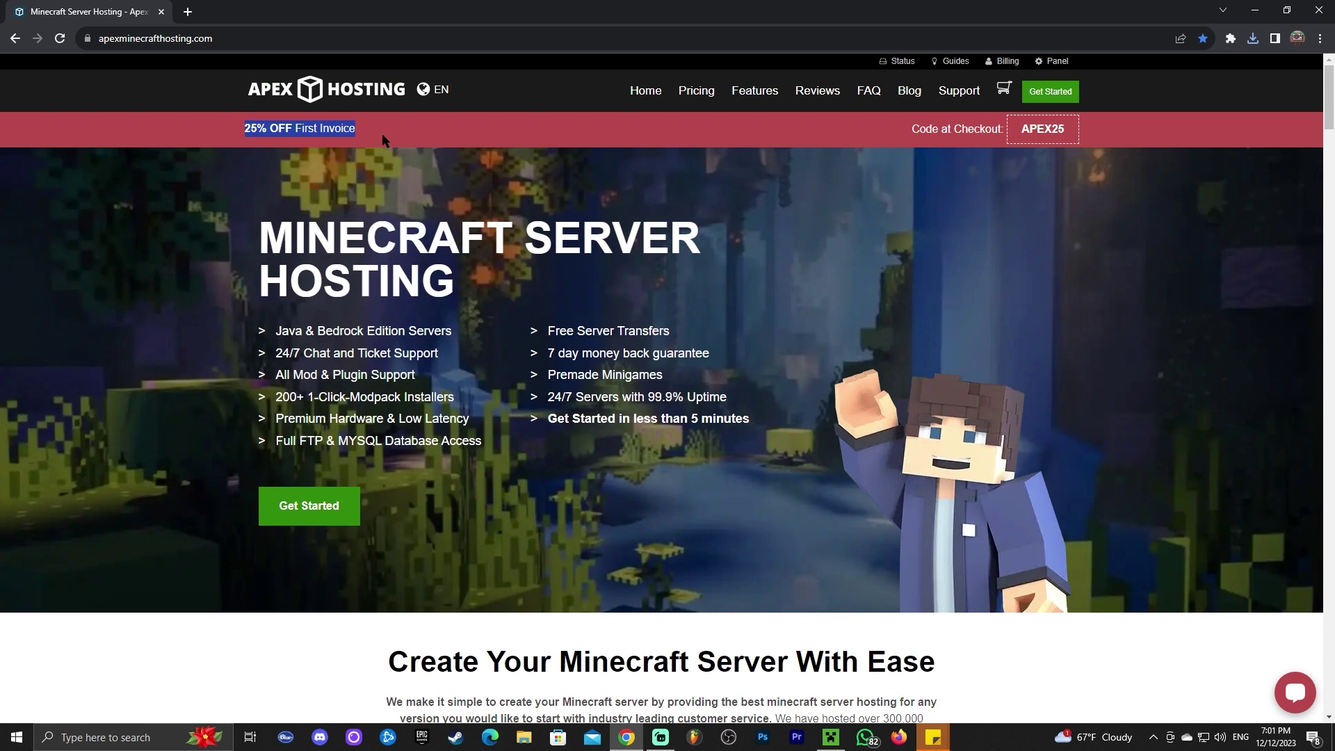
pyautogui.click(607, 221)
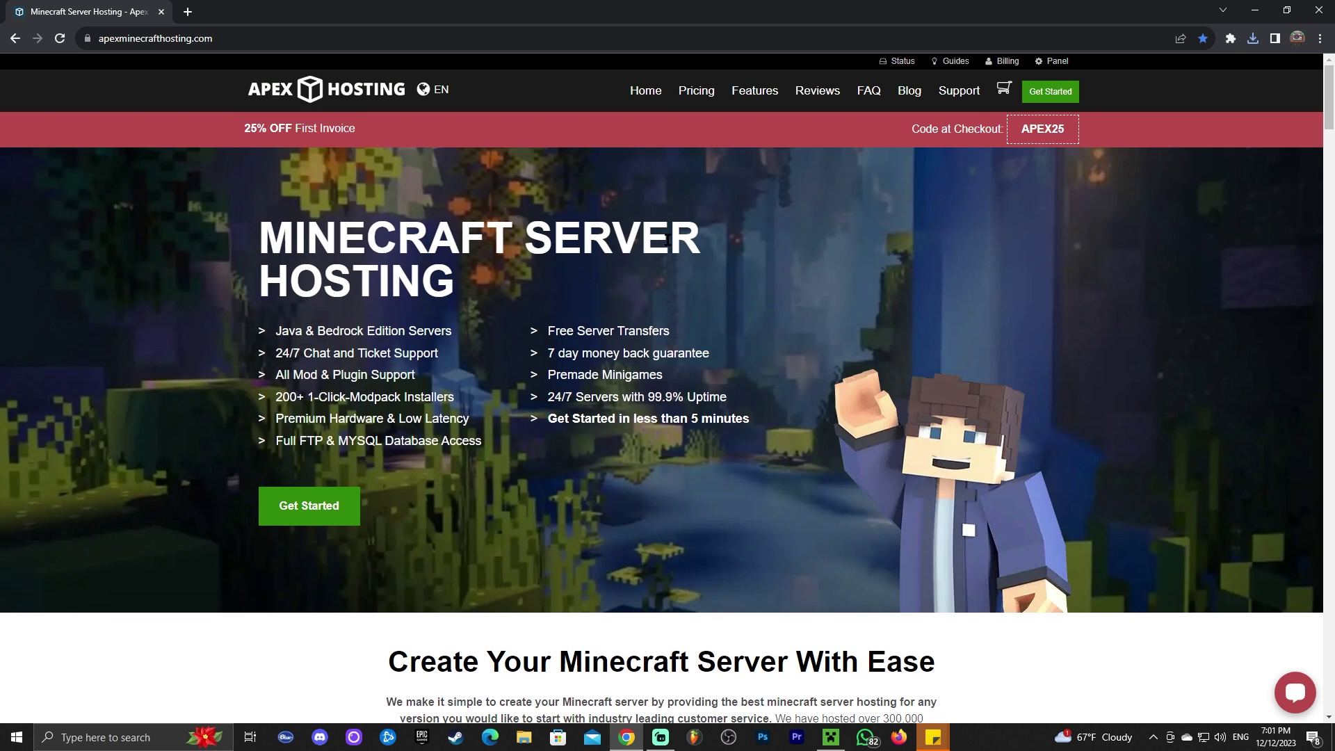
pyautogui.scroll(-5, 694, 230)
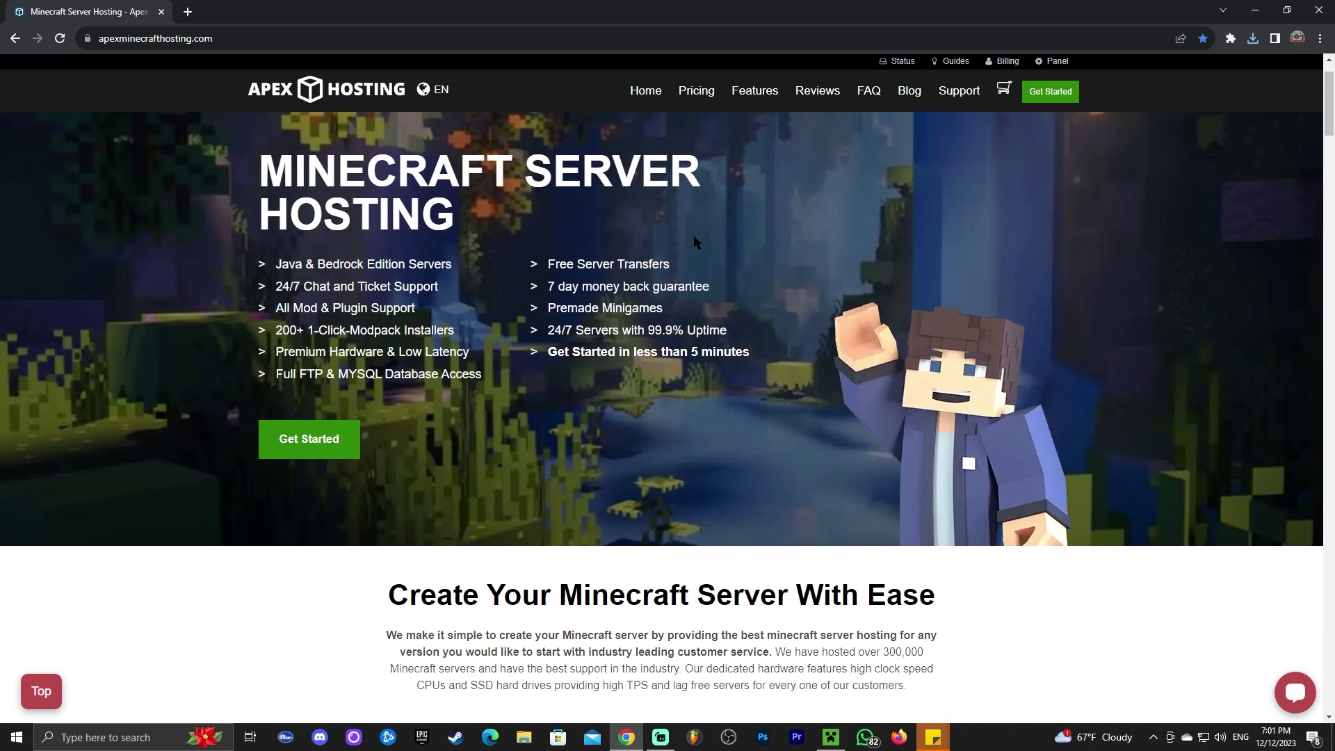
pyautogui.scroll(-10, 726, 206)
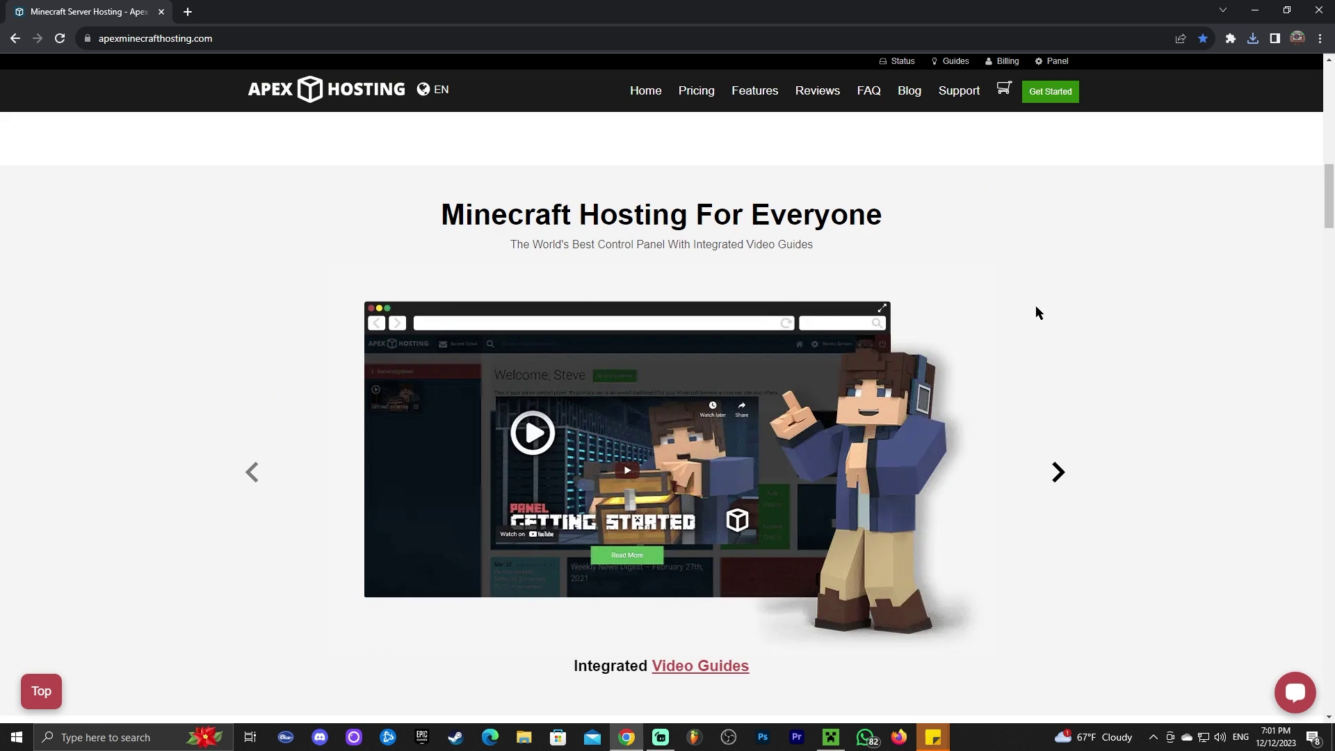
pyautogui.scroll(-7, 1028, 306)
pyautogui.scroll(20, 1320, 251)
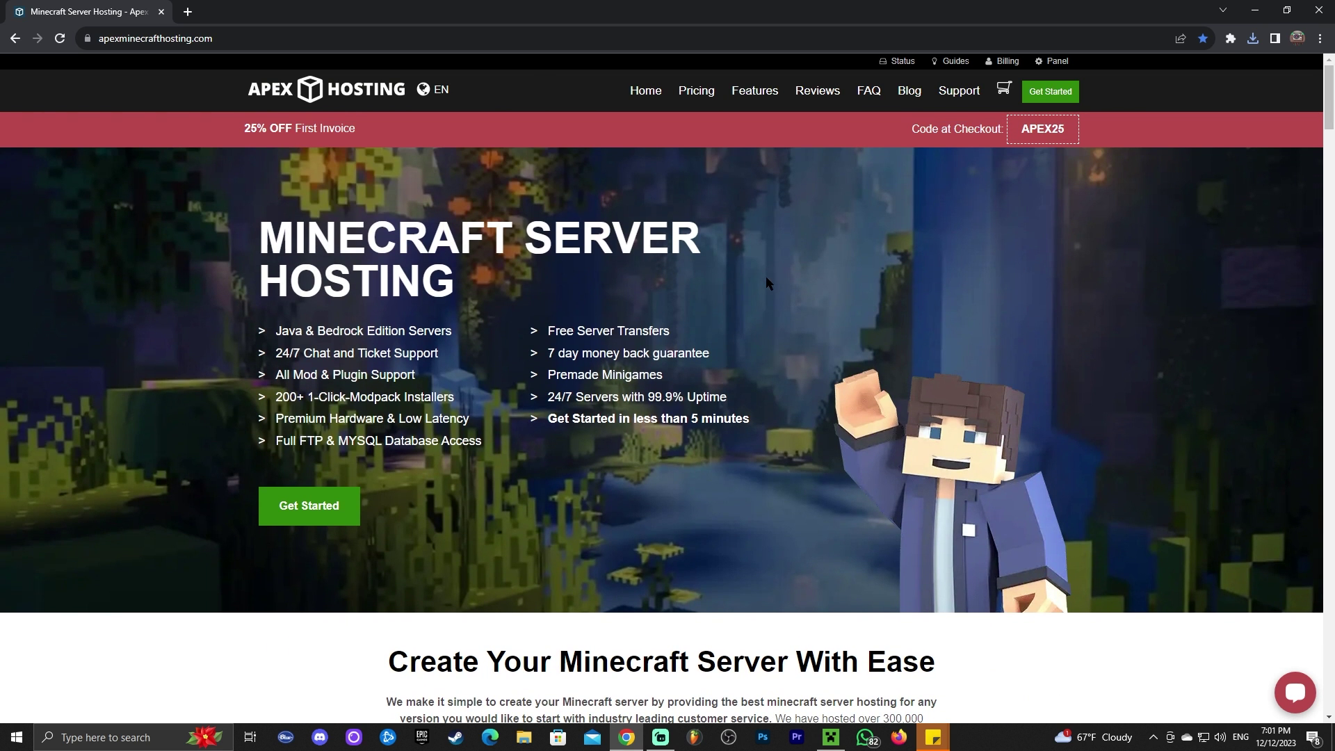
# Step: Switch to the Minecraft Launcher and choose the Latest release 1.20.4 installation for Java Edition
pyautogui.hotkey('alt', 'Tab')
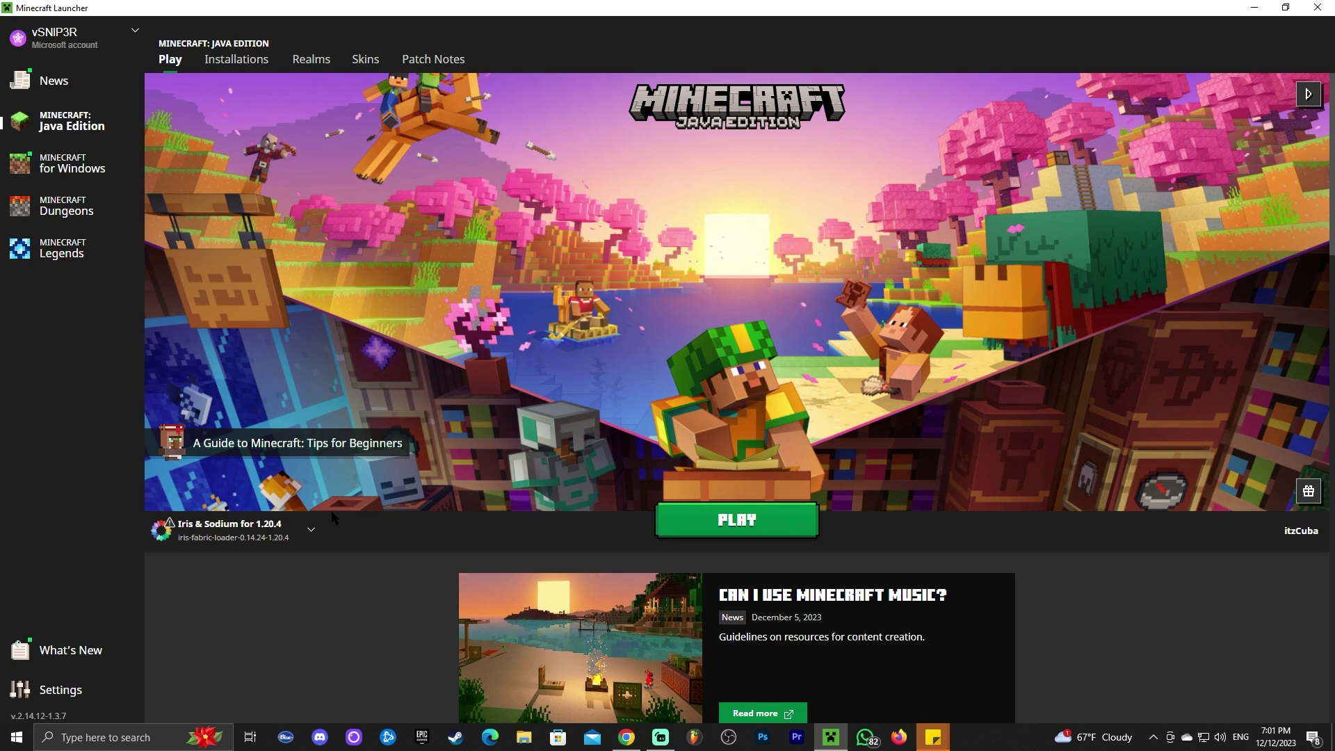
pyautogui.click(309, 529)
pyautogui.click(223, 448)
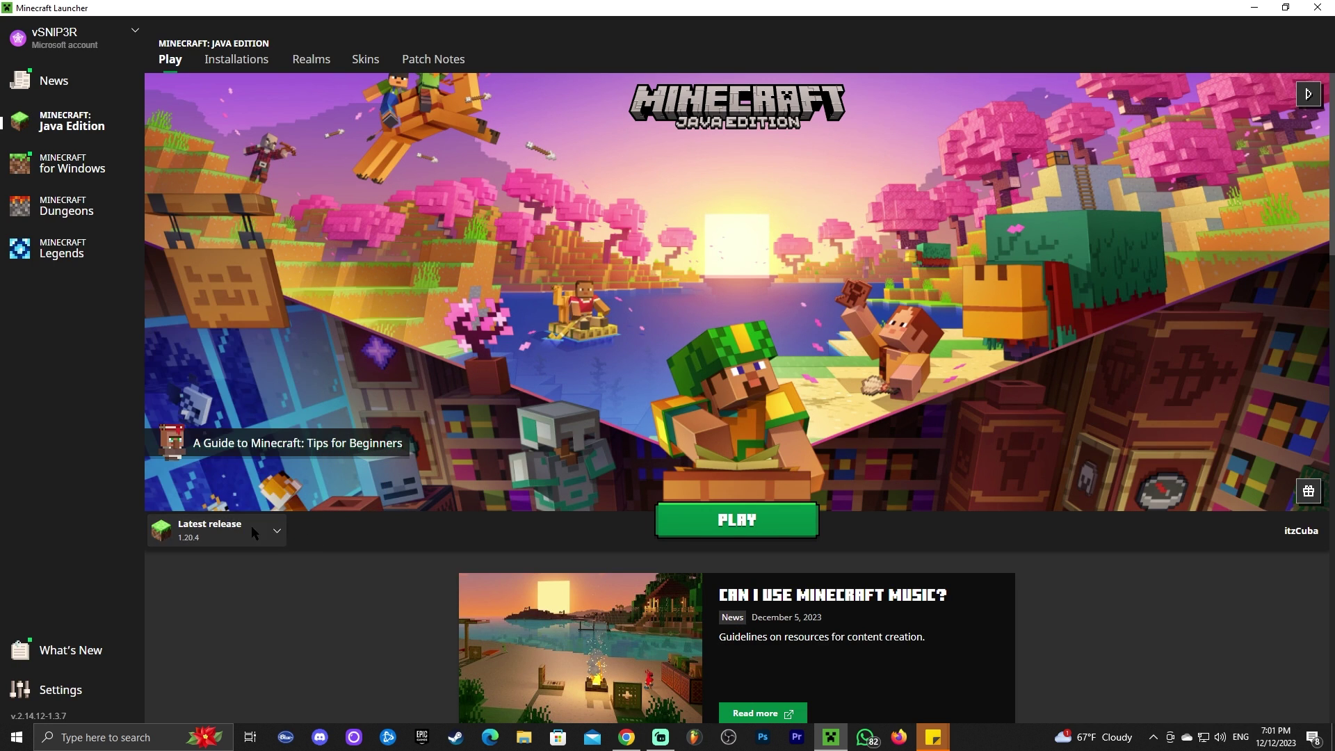
pyautogui.click(251, 530)
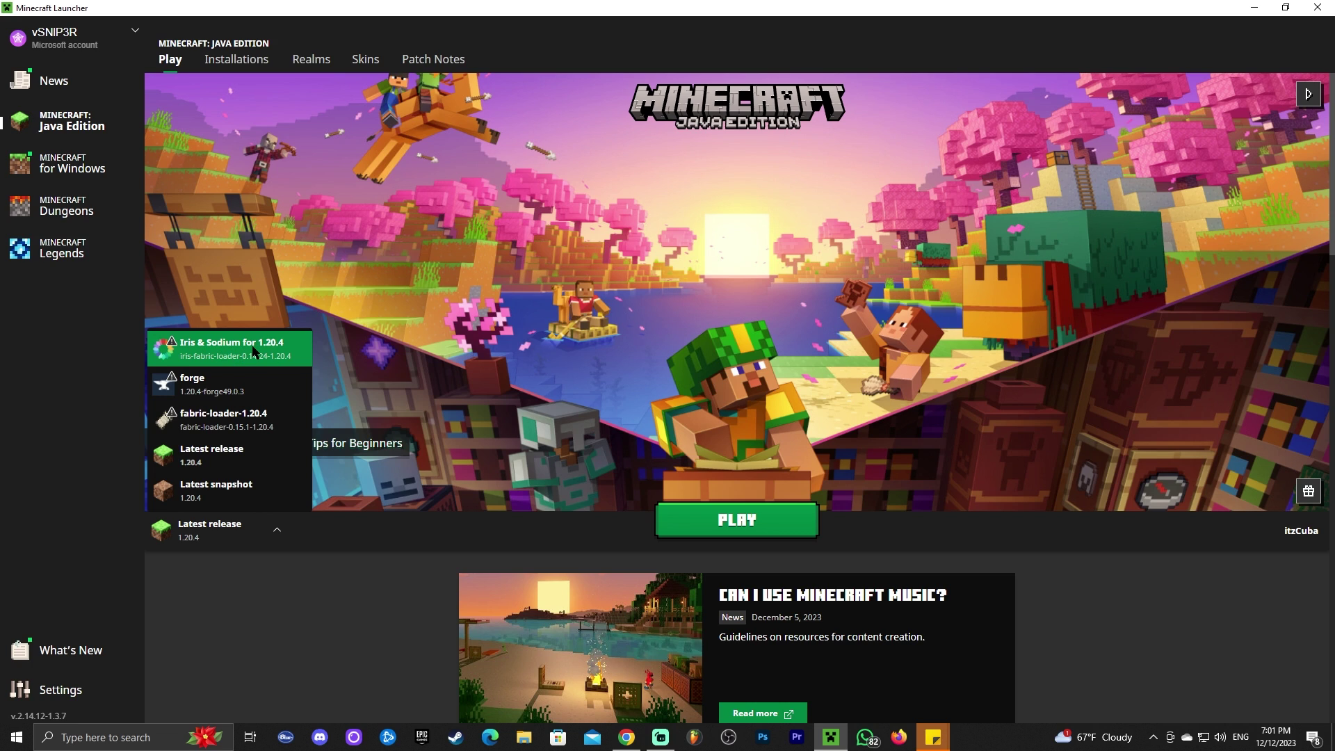
pyautogui.click(222, 455)
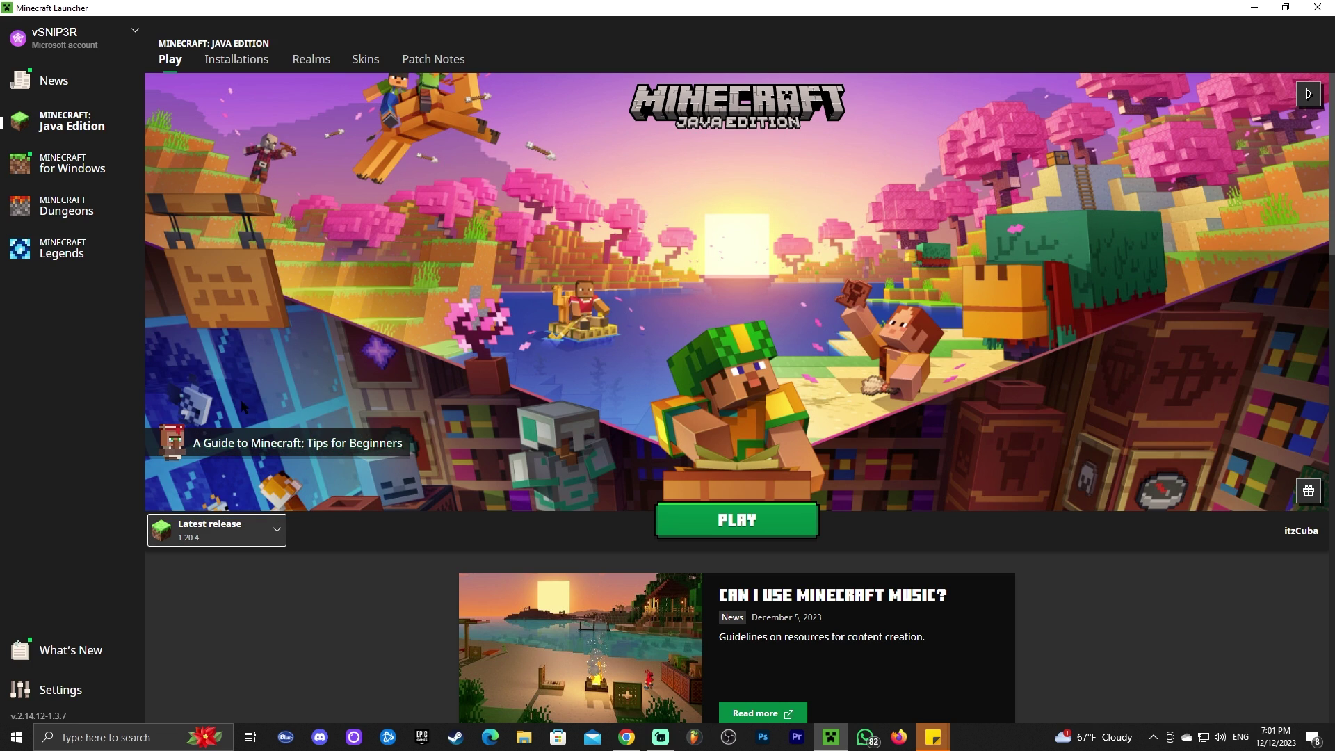
# Step: Open the game folder of the Latest release 1.20.4 installation and go into its saves folder
pyautogui.click(251, 64)
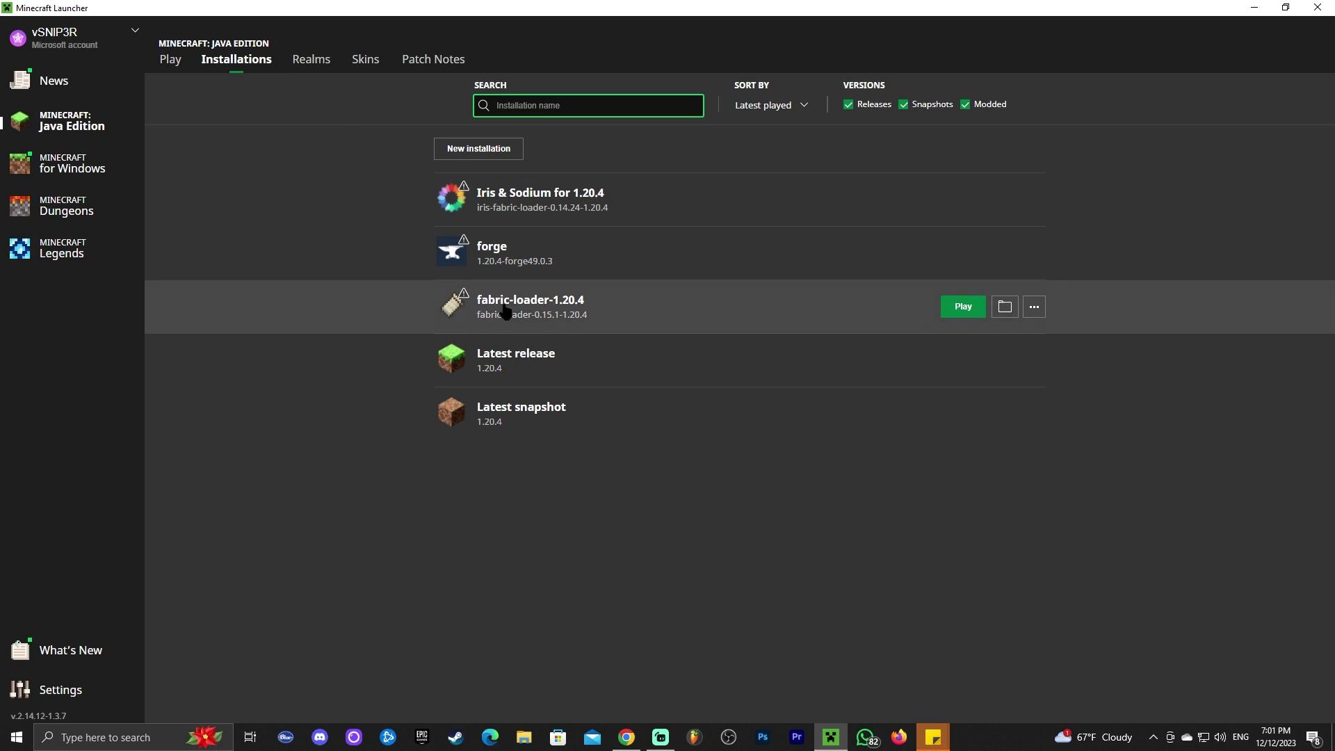
pyautogui.moveTo(555, 369)
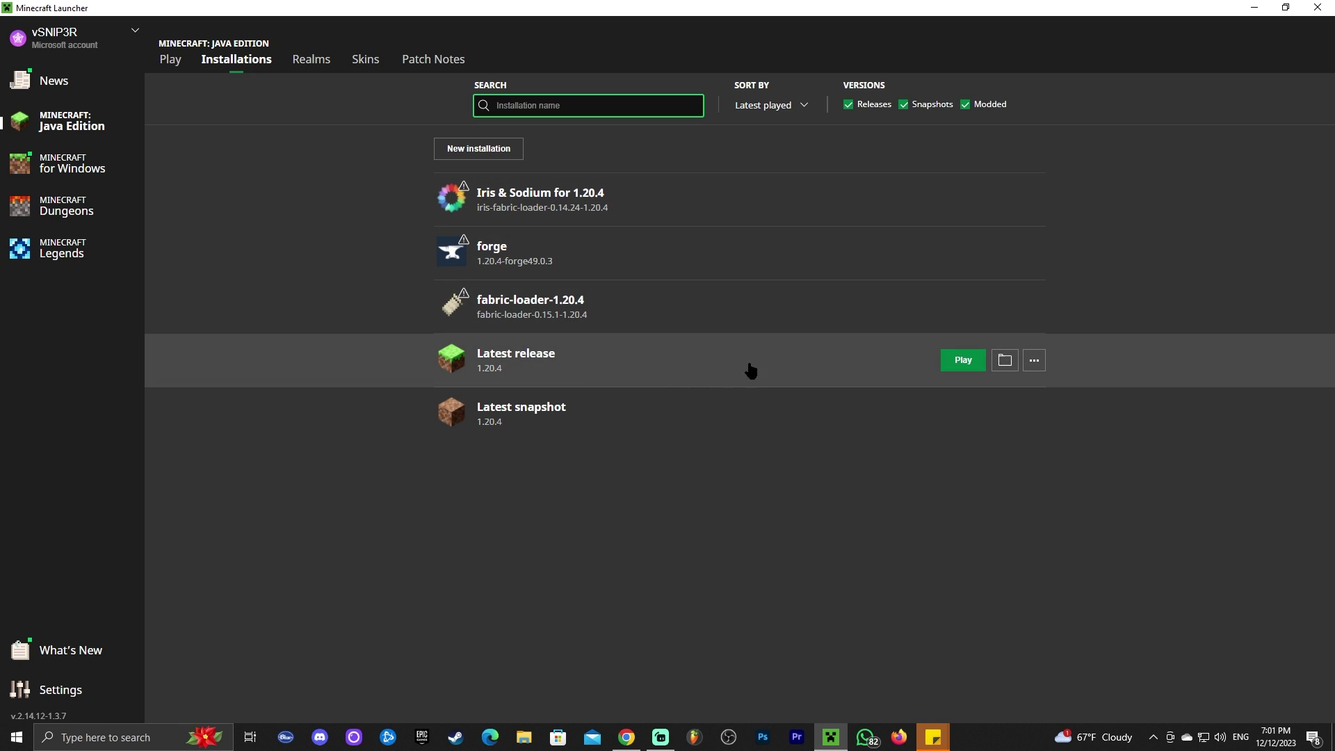
pyautogui.click(1004, 360)
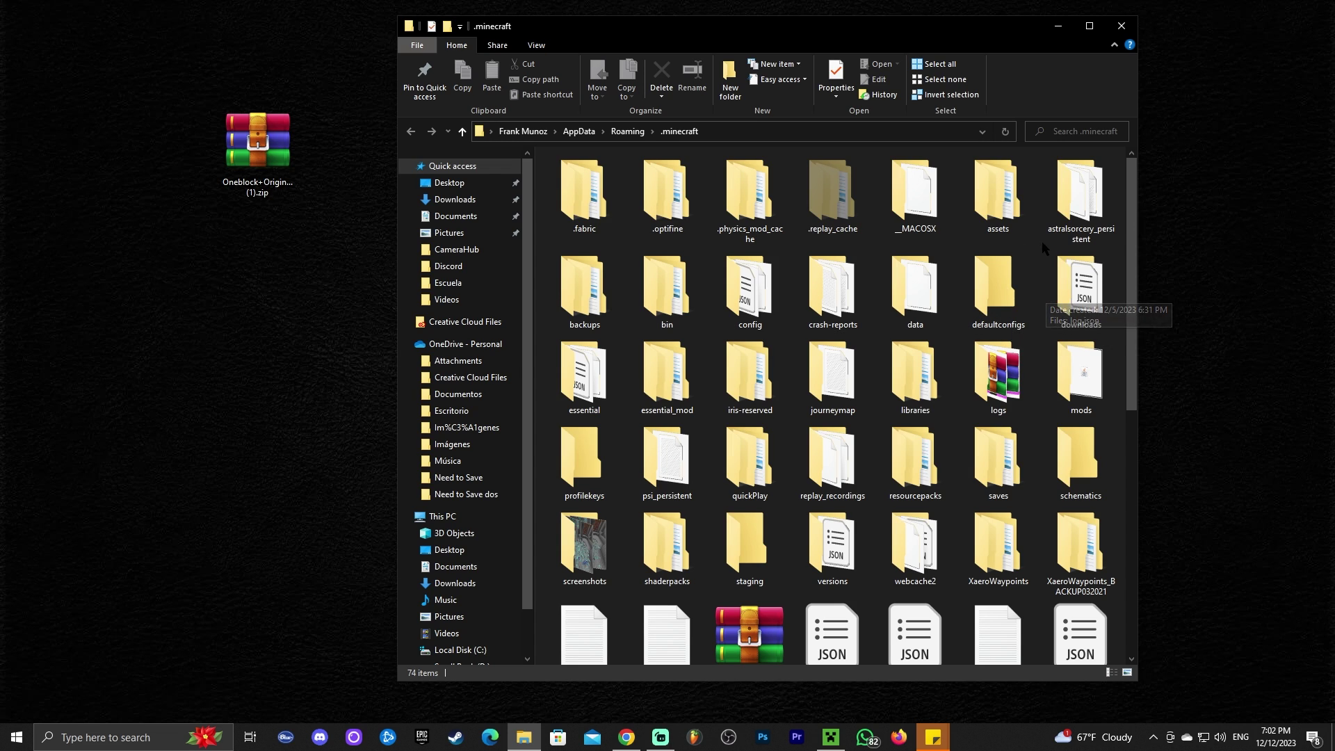
pyautogui.click(1003, 472)
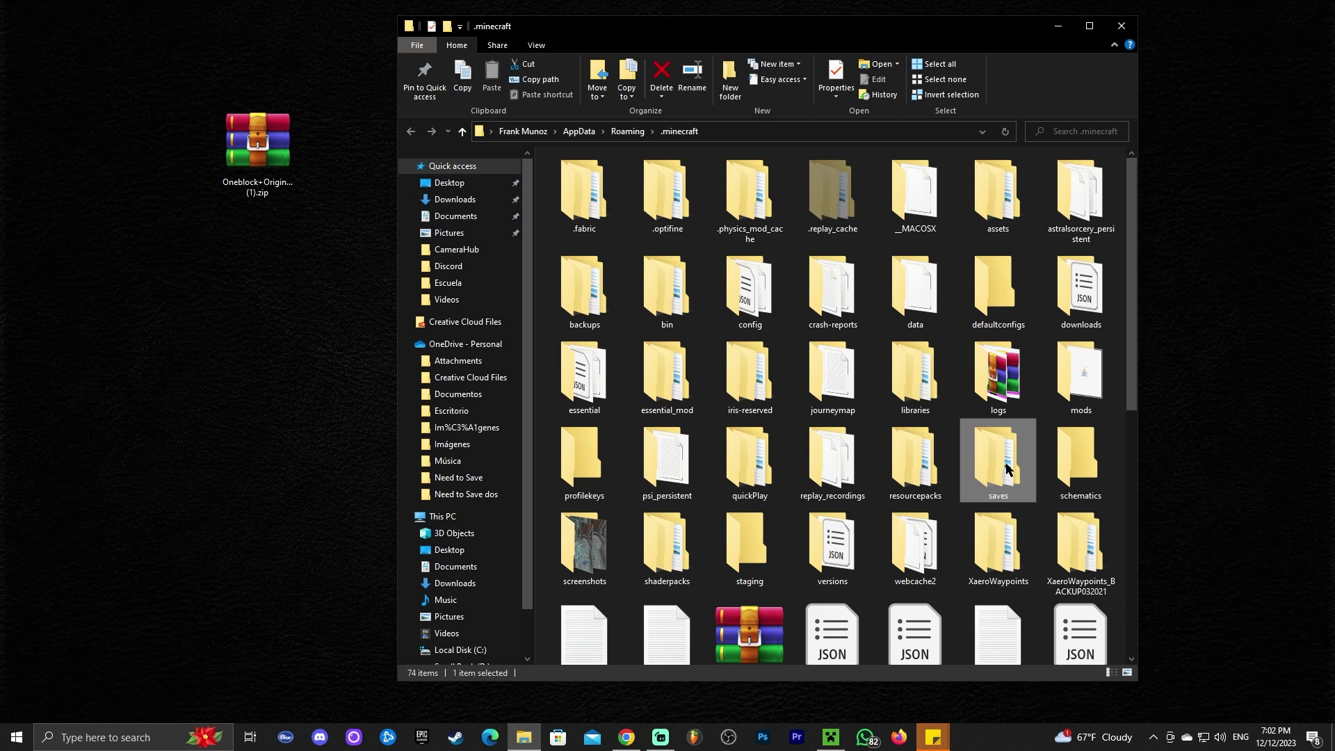
pyautogui.doubleClick(1008, 471)
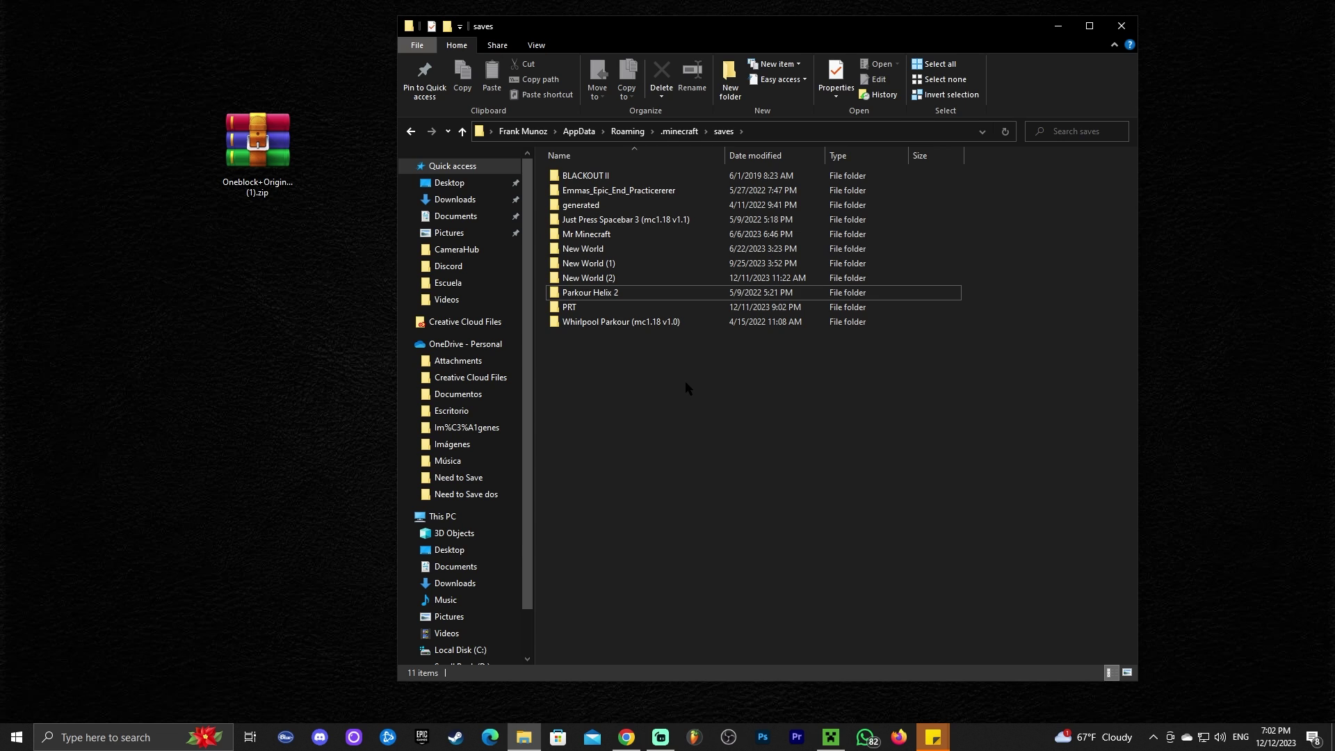
# Step: Create a new folder named "Onebloc 1.20.4" in the saves folder
pyautogui.moveTo(759, 459); pyautogui.dragTo(574, 179)
pyautogui.click(662, 349)
pyautogui.rightClick(611, 428)
pyautogui.moveTo(688, 599)
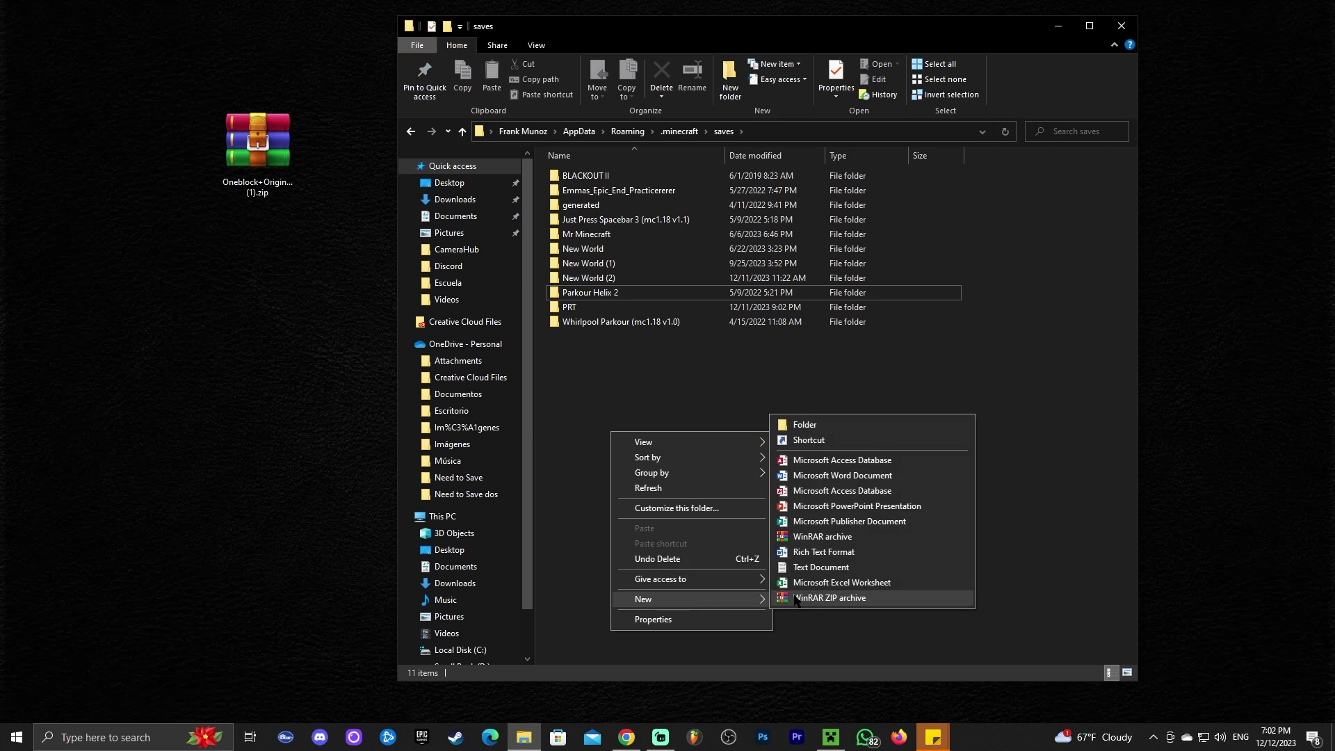
pyautogui.click(834, 426)
pyautogui.write('Onebl')
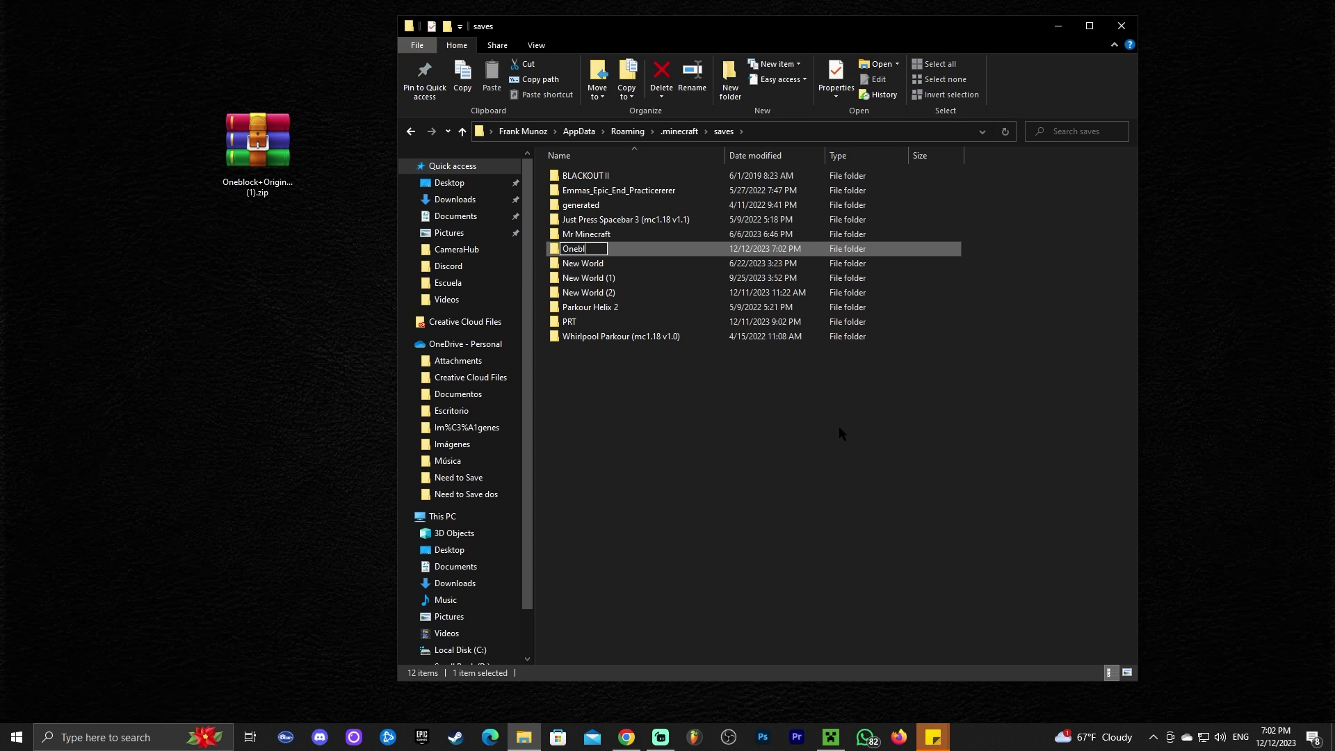
pyautogui.write('oc 1.20.4')
pyautogui.click(883, 425)
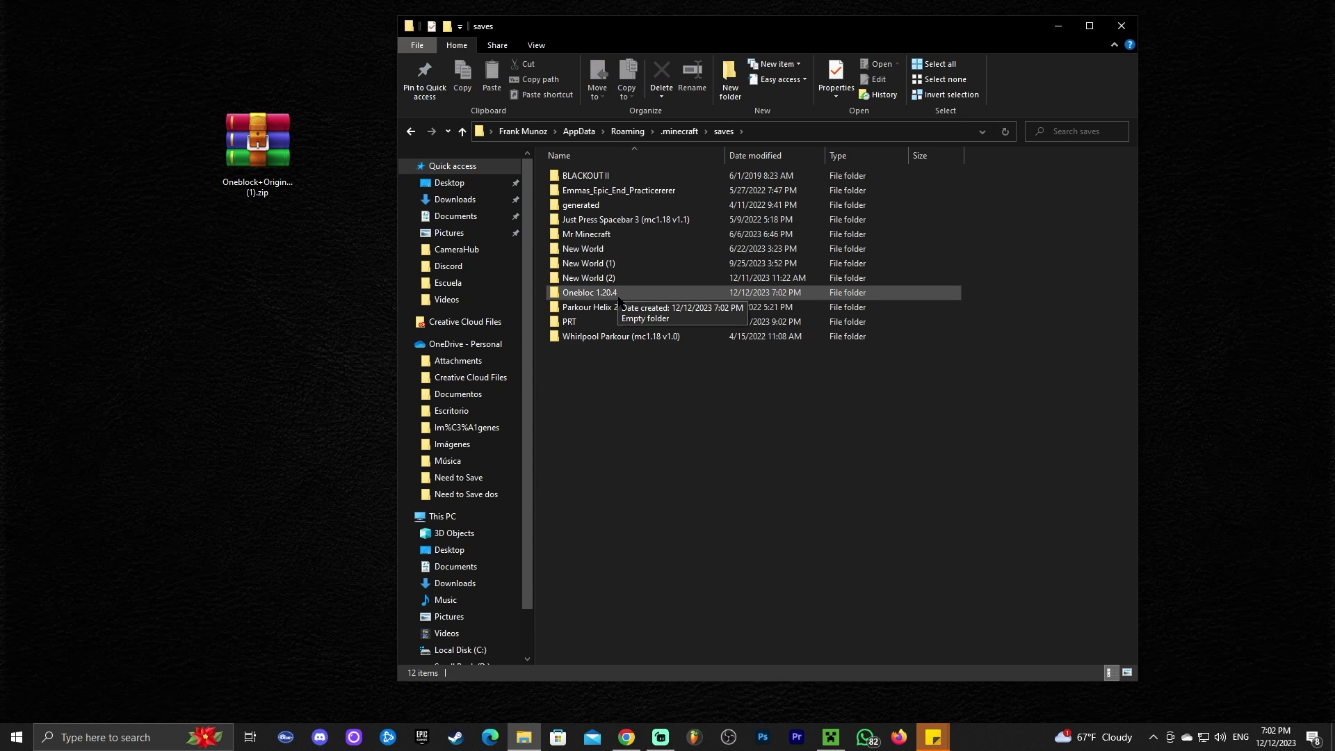
# Step: Correct the new folder's name to "Oneblock 1.20.4"
pyautogui.click(598, 294)
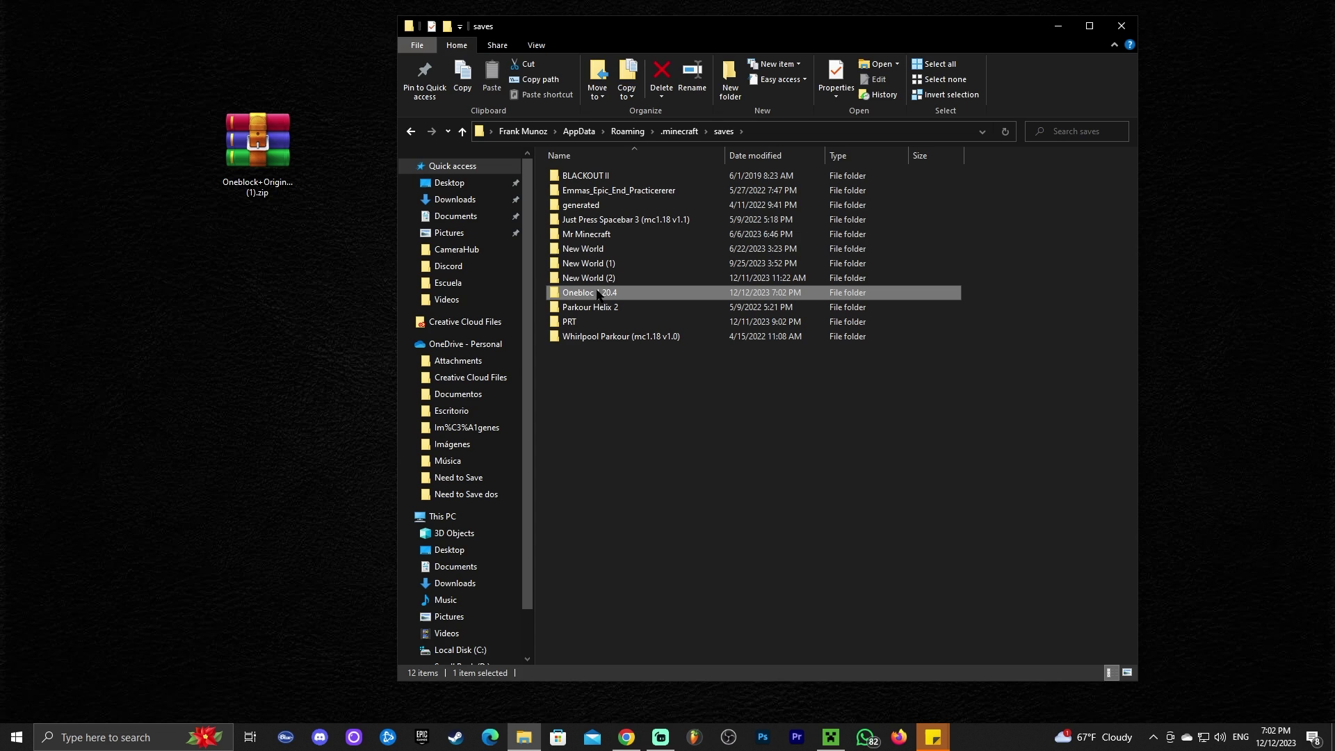
pyautogui.click(591, 294)
pyautogui.click(594, 294)
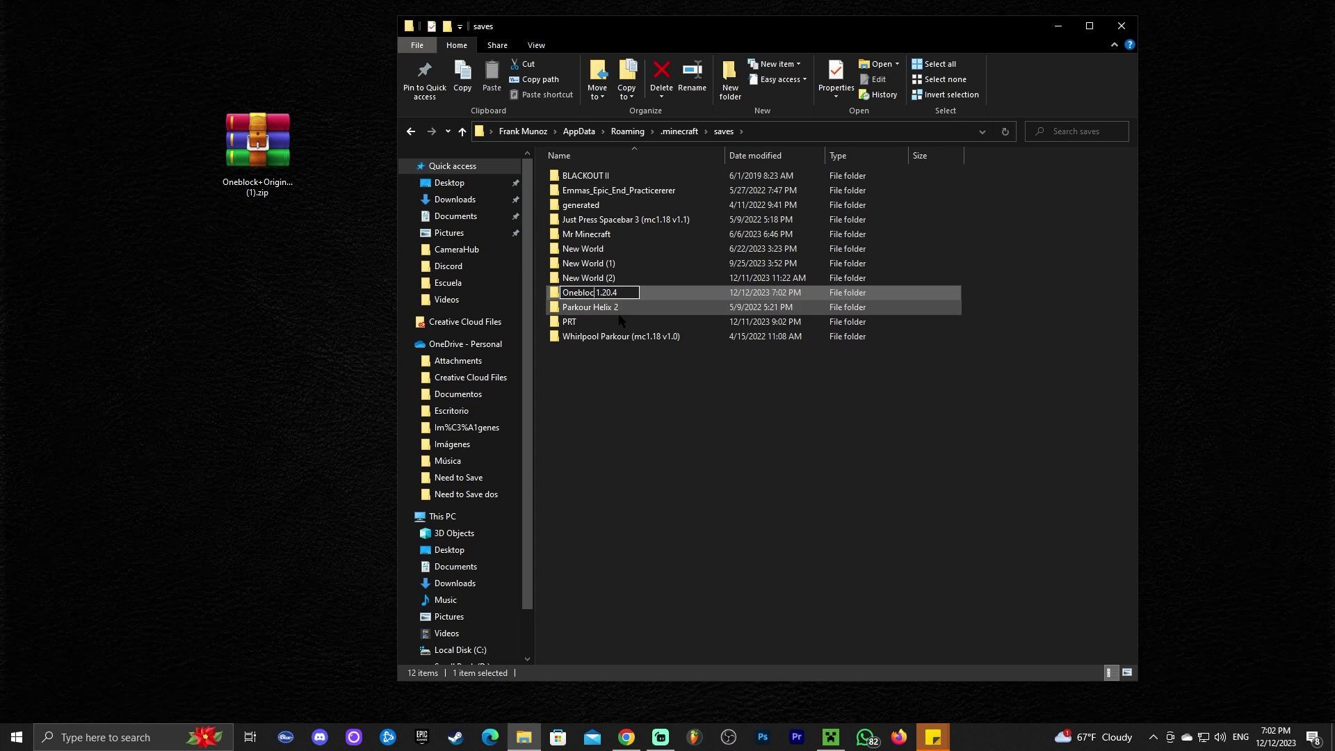
pyautogui.write('k')
pyautogui.press('Return')
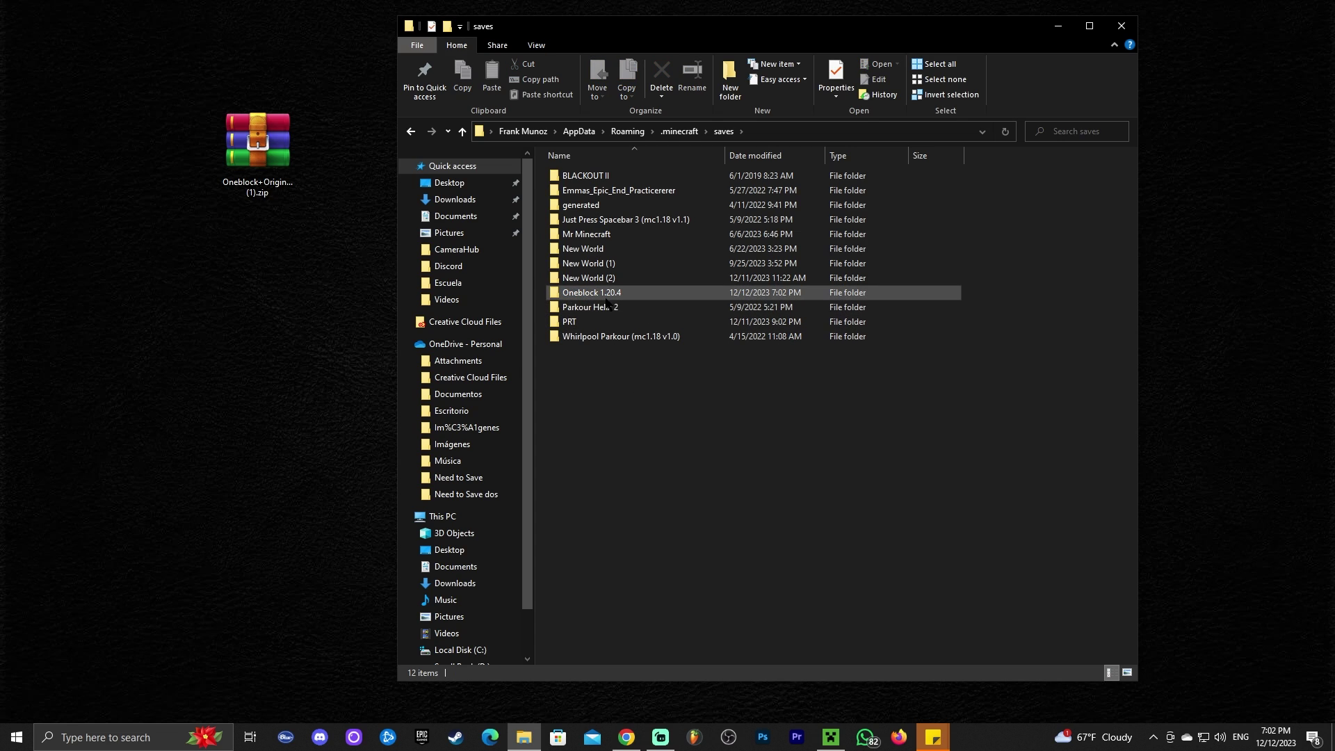
# Step: Move Oneblock+Original+v2_1_2 (1).zip from the desktop into the Oneblock 1.20.4 folder and extract it there
pyautogui.doubleClick(673, 294)
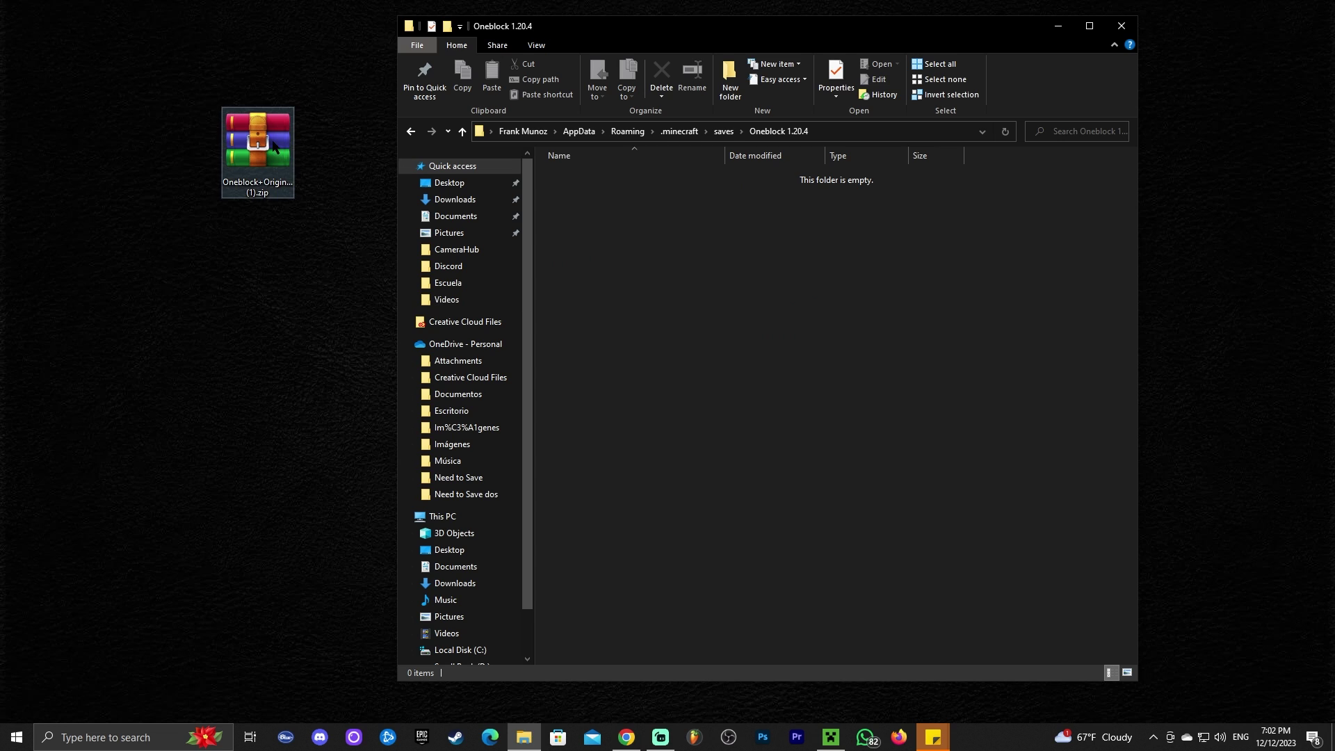
pyautogui.moveTo(259, 144); pyautogui.dragTo(844, 290)
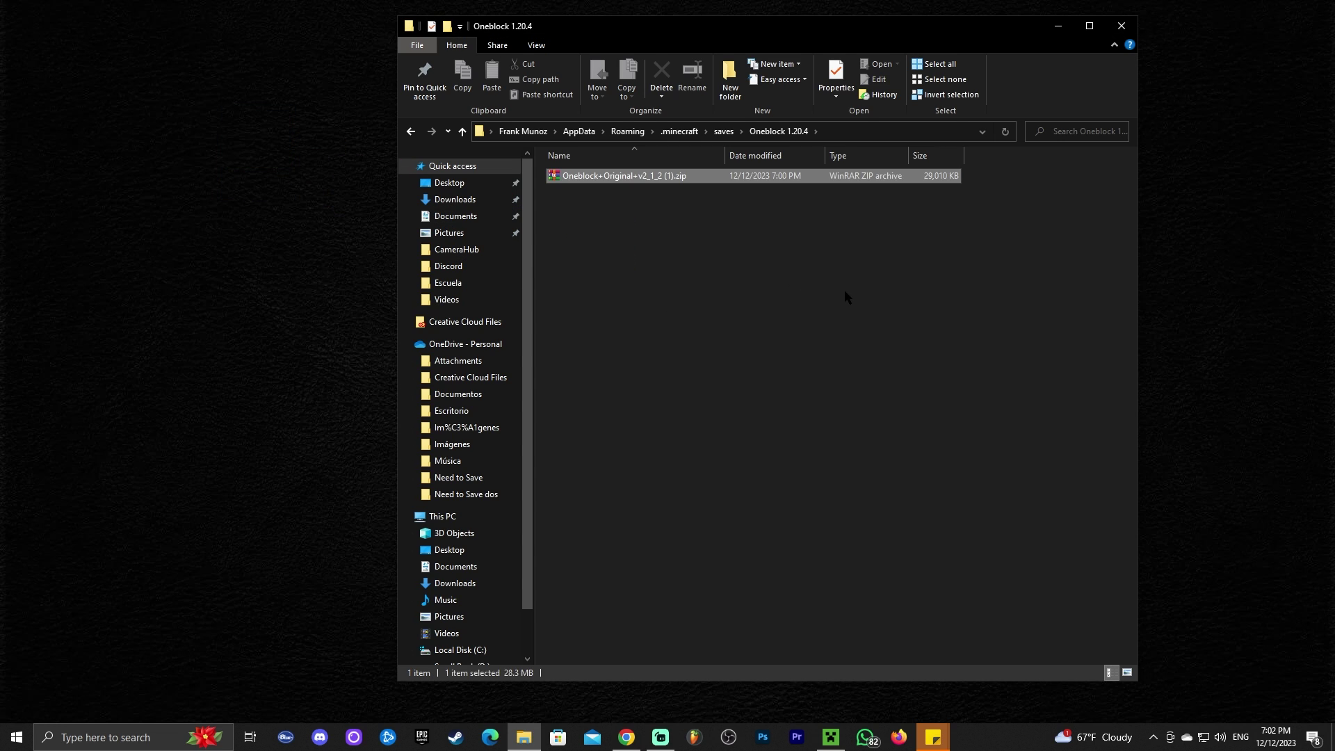
pyautogui.rightClick(598, 177)
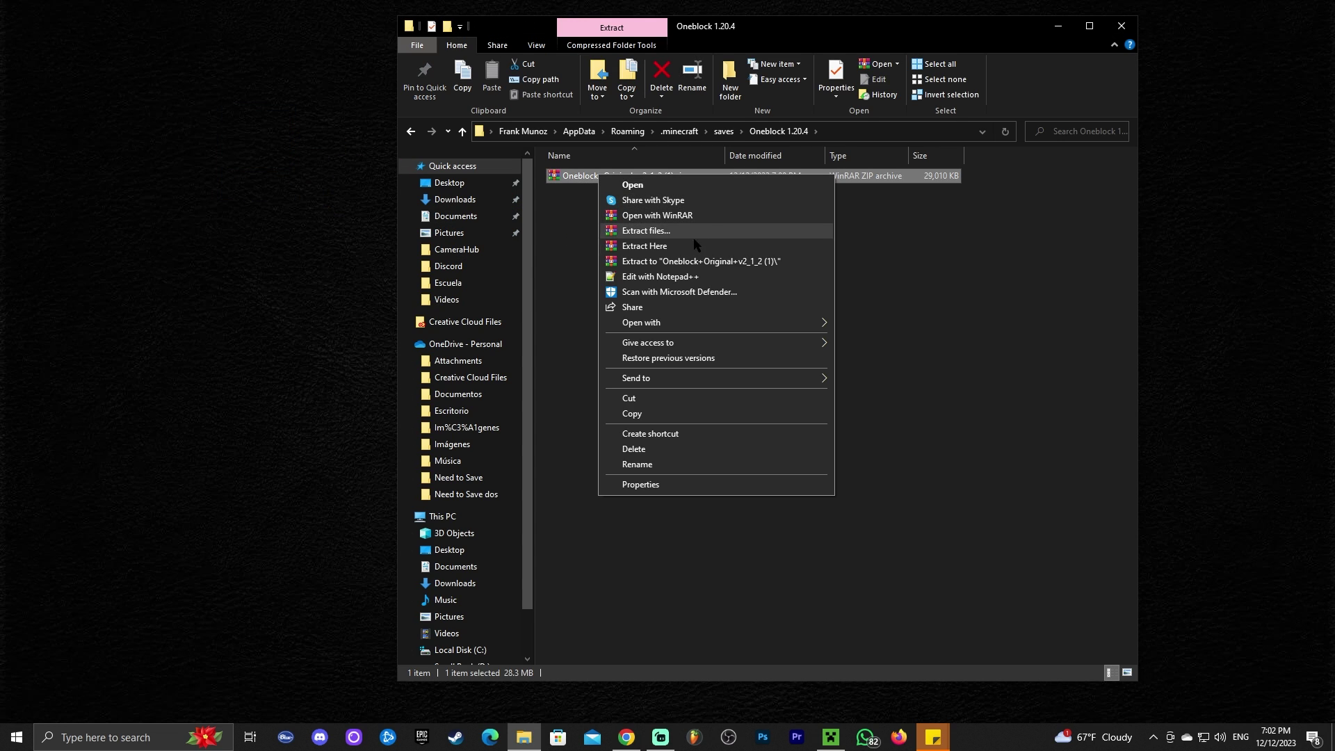
pyautogui.click(645, 247)
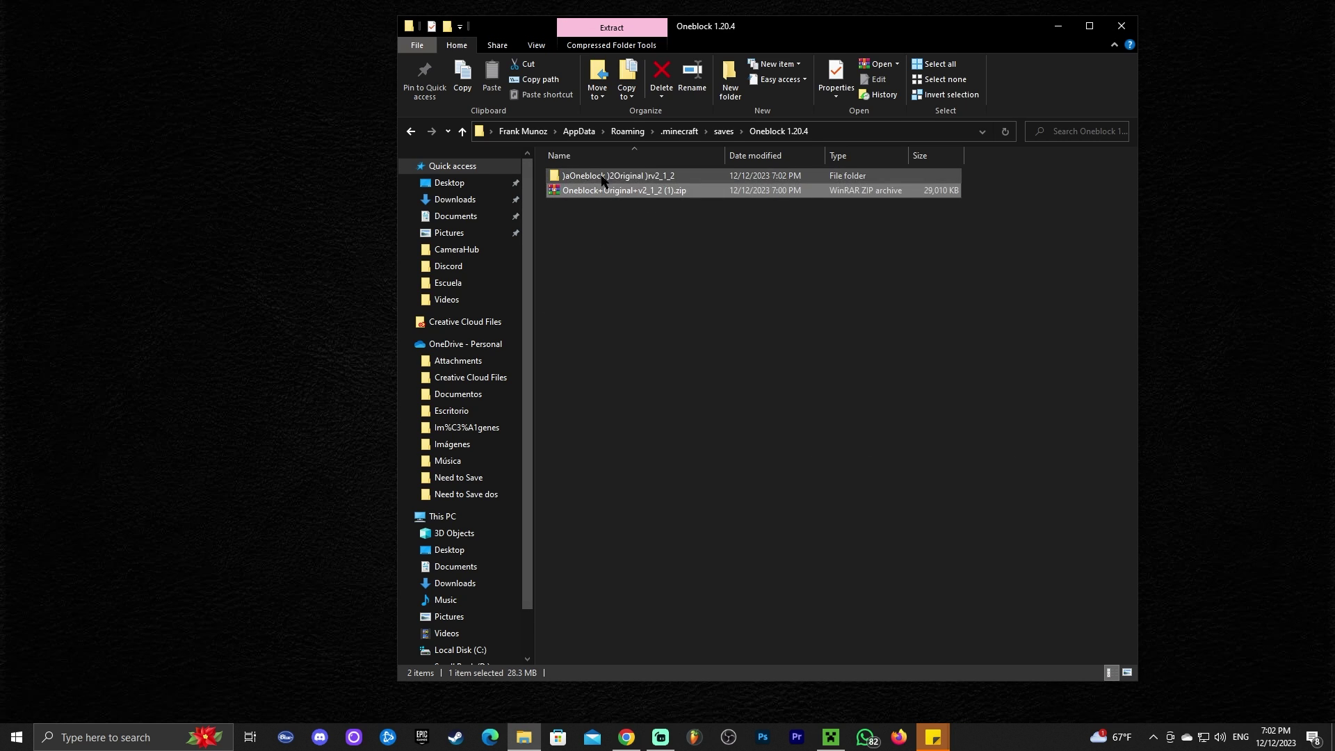
# Step: Delete the Oneblock+Original+v2_1_2 (1).zip archive from the Oneblock 1.20.4 folder, keeping the extracted folder
pyautogui.moveTo(761, 246); pyautogui.dragTo(626, 195)
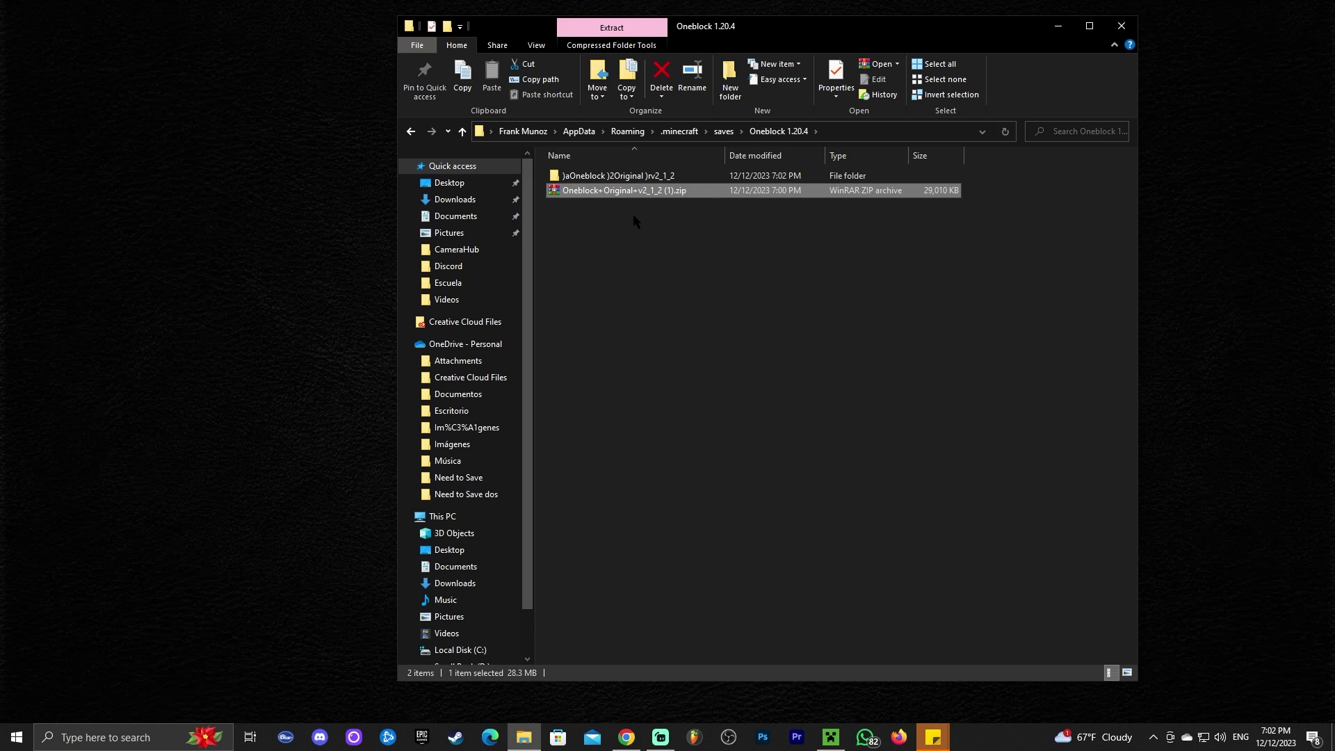
pyautogui.press('Delete')
pyautogui.click(623, 180)
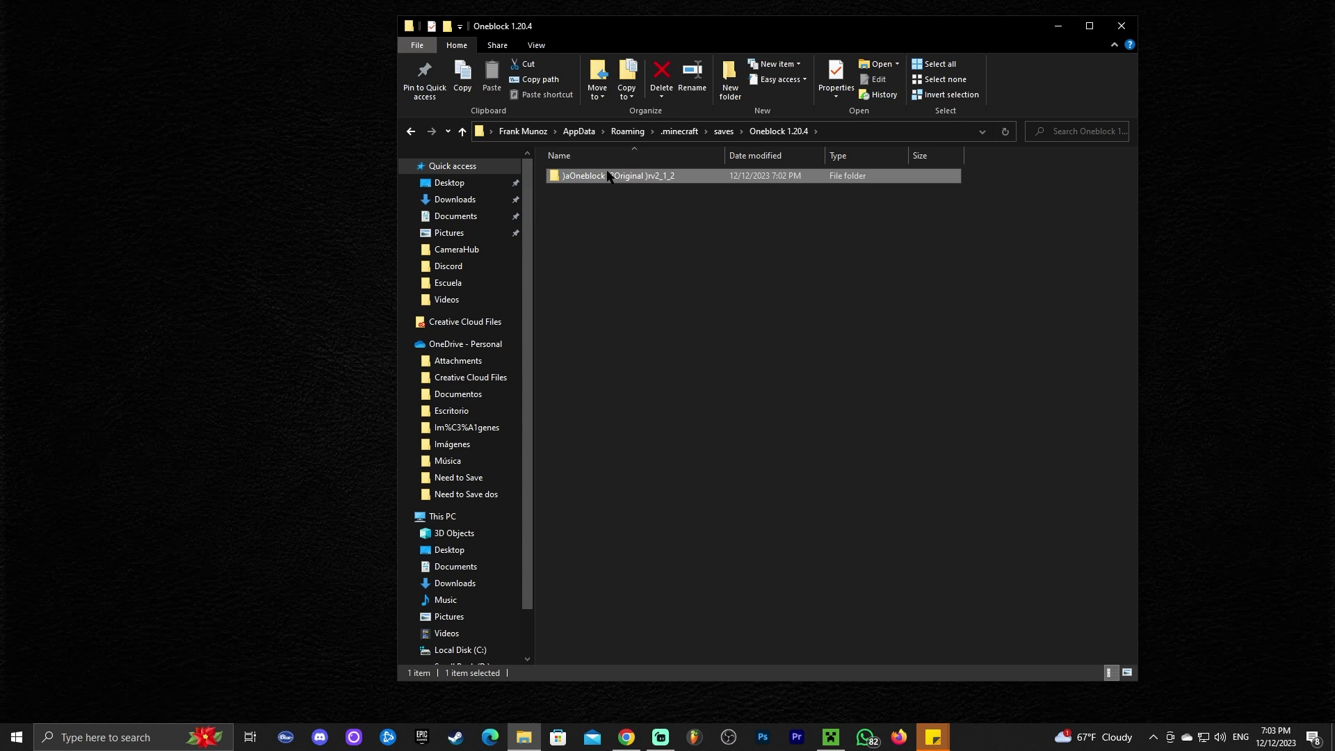
# Step: Move all the world files and folders out of the extracted map folder directly into the Oneblock 1.20.4 folder
pyautogui.doubleClick(607, 176)
pyautogui.moveTo(737, 506); pyautogui.dragTo(600, 173)
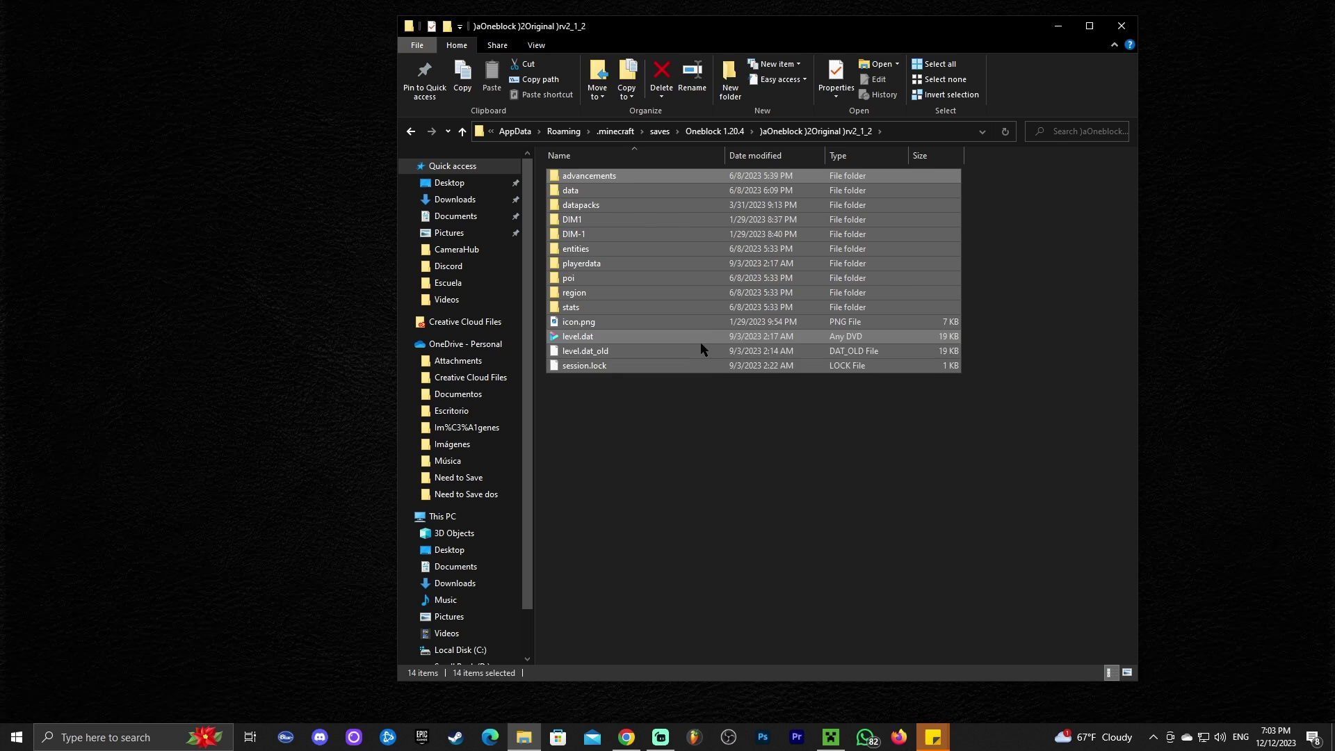
pyautogui.hotkey('ctrl', 'x')
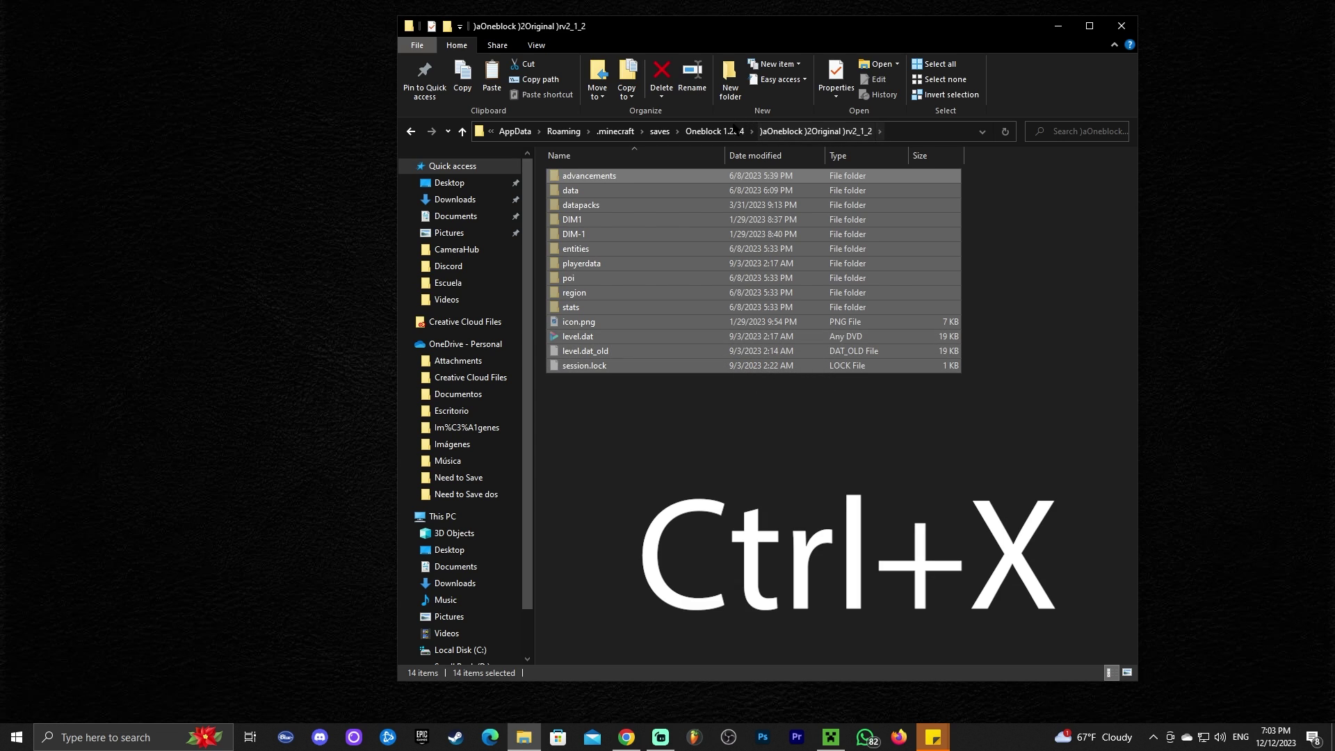
pyautogui.moveTo(713, 501); pyautogui.dragTo(600, 151)
pyautogui.click(411, 131)
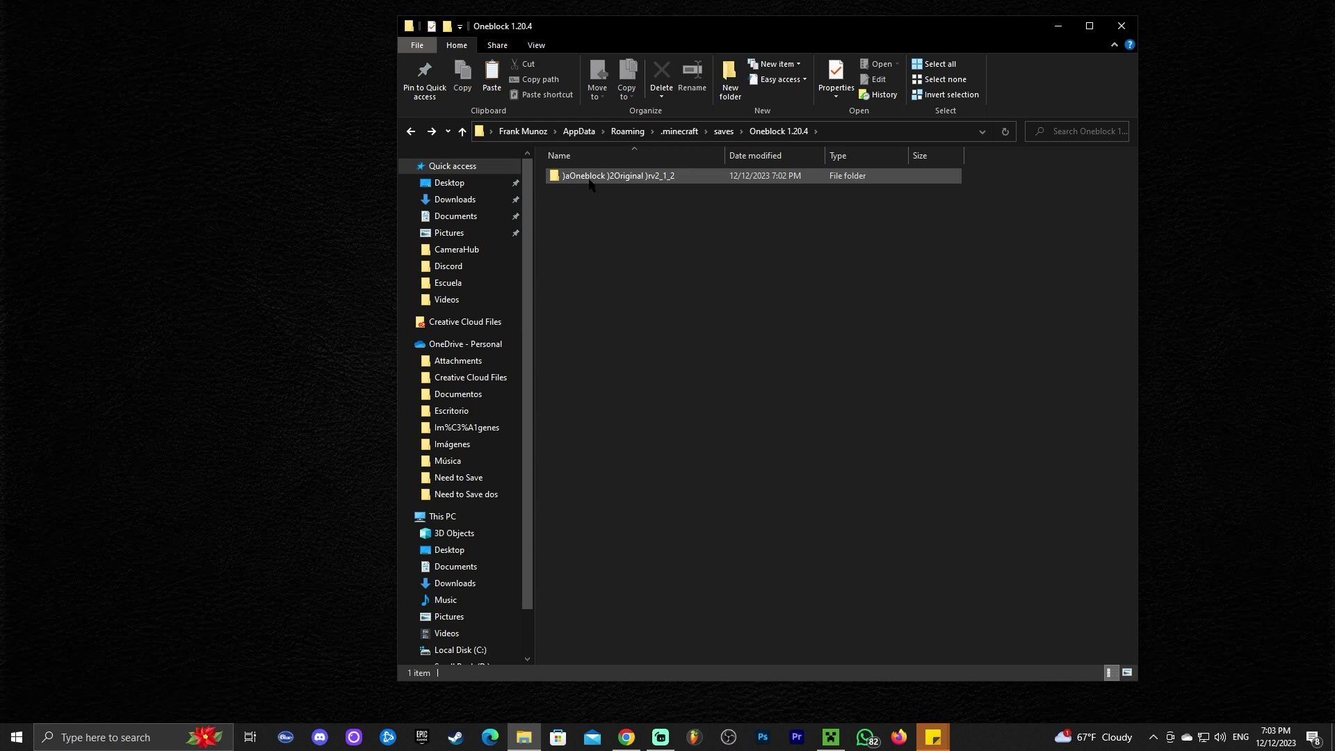
pyautogui.hotkey('ctrl', 'v')
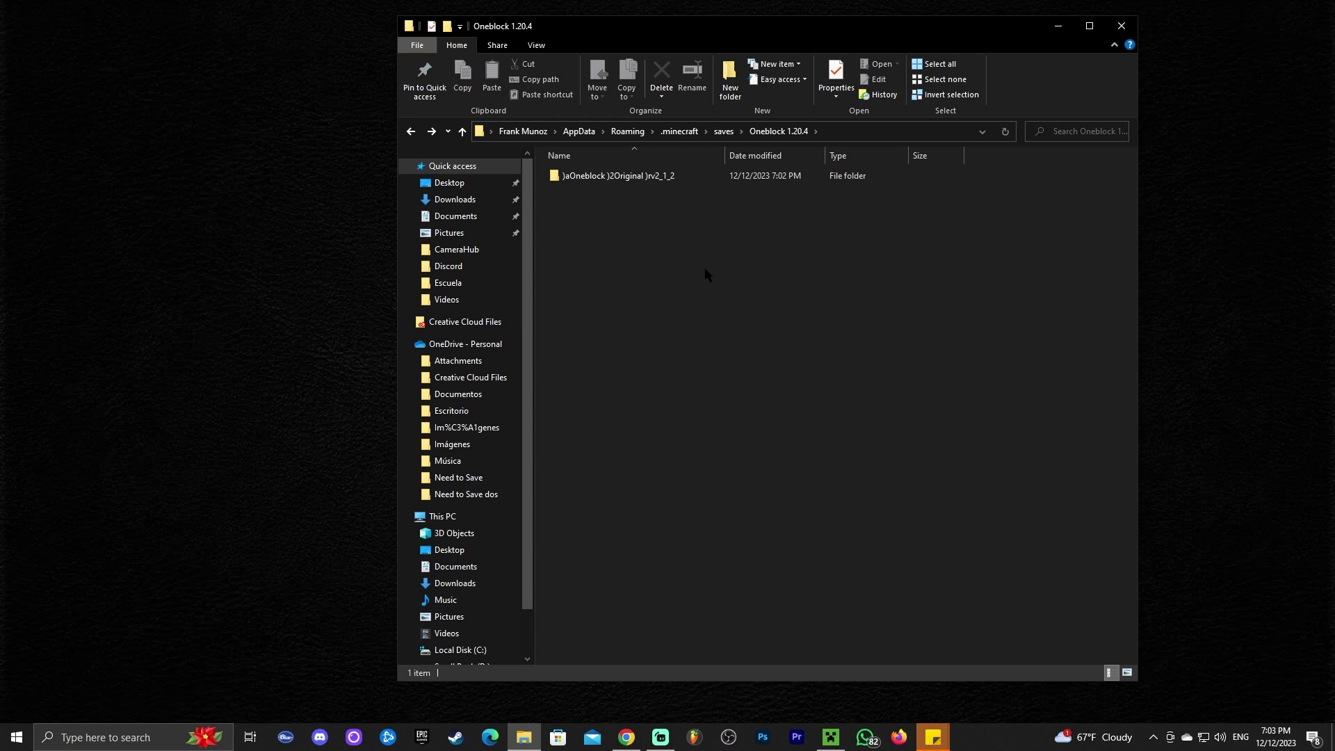
pyautogui.moveTo(686, 186); pyautogui.dragTo(767, 430)
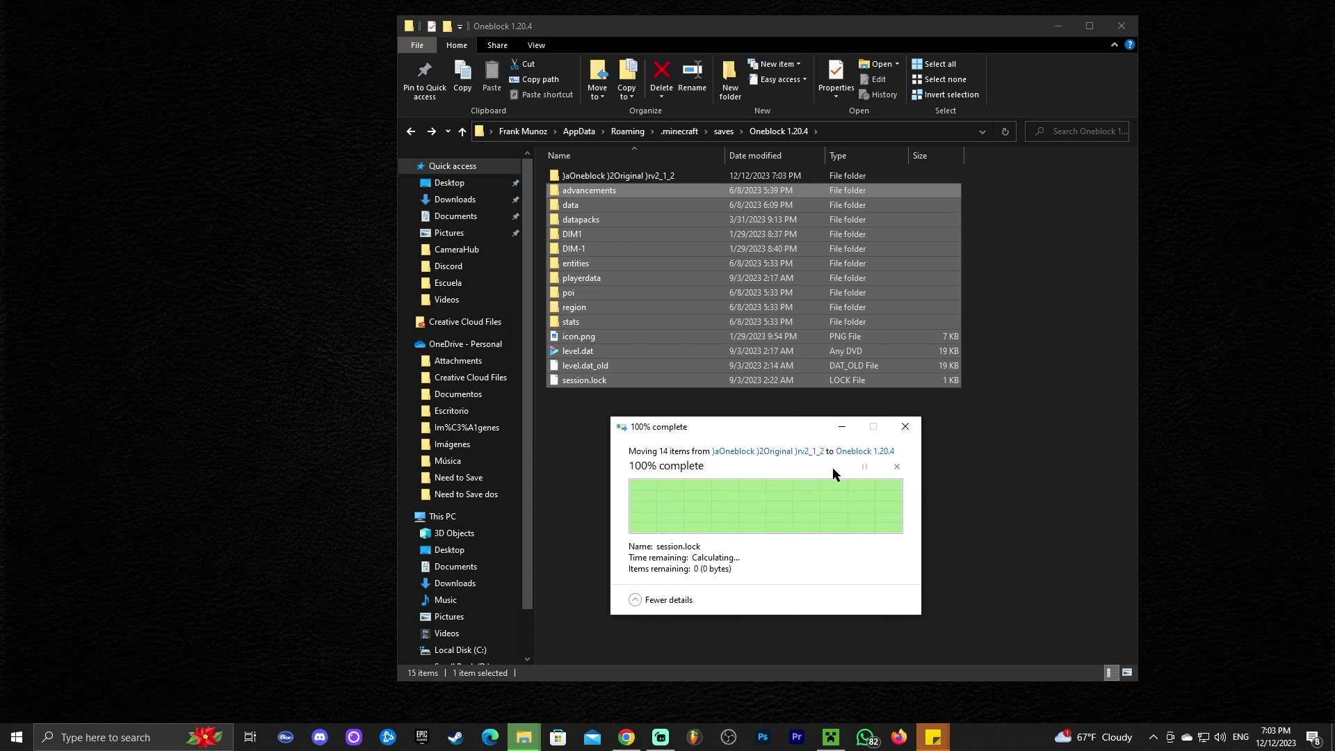
pyautogui.click(586, 417)
# Step: Delete the emptied extracted map folder and return to the saves folder
pyautogui.click(632, 177)
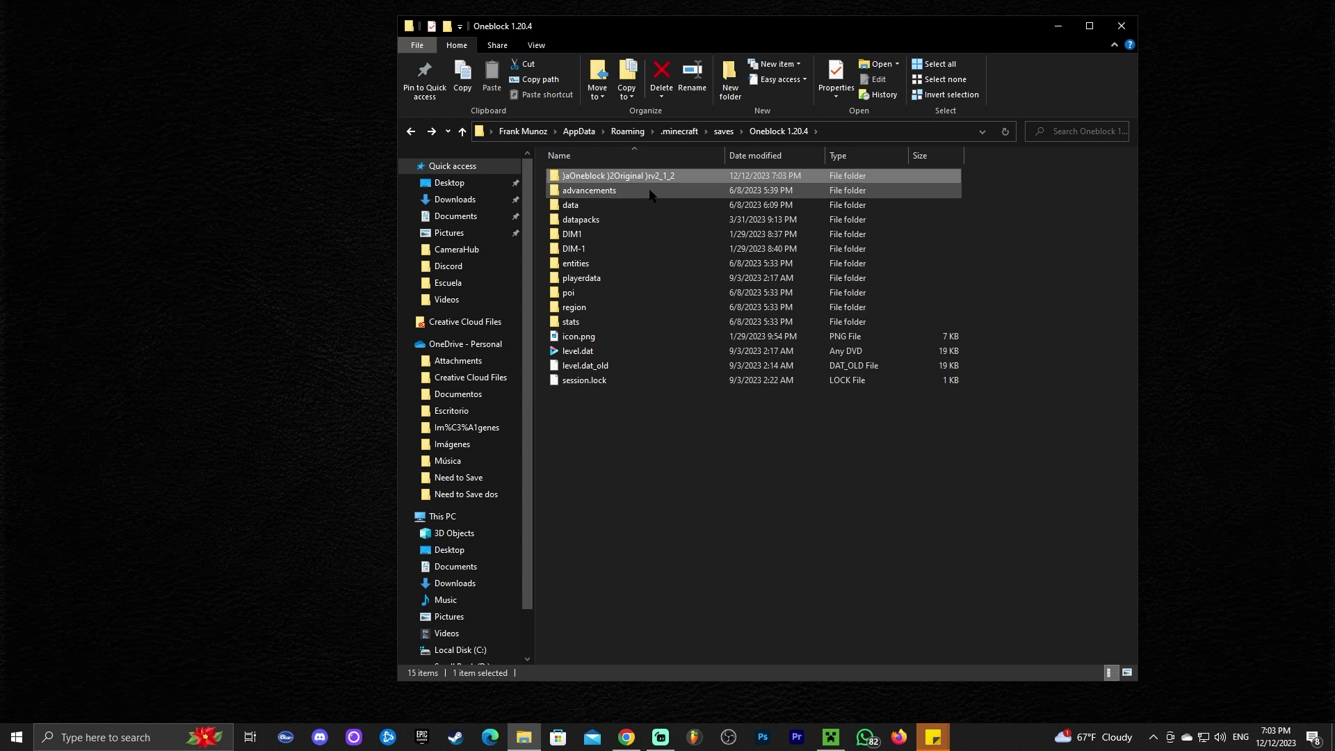
pyautogui.press('Delete')
pyautogui.click(724, 132)
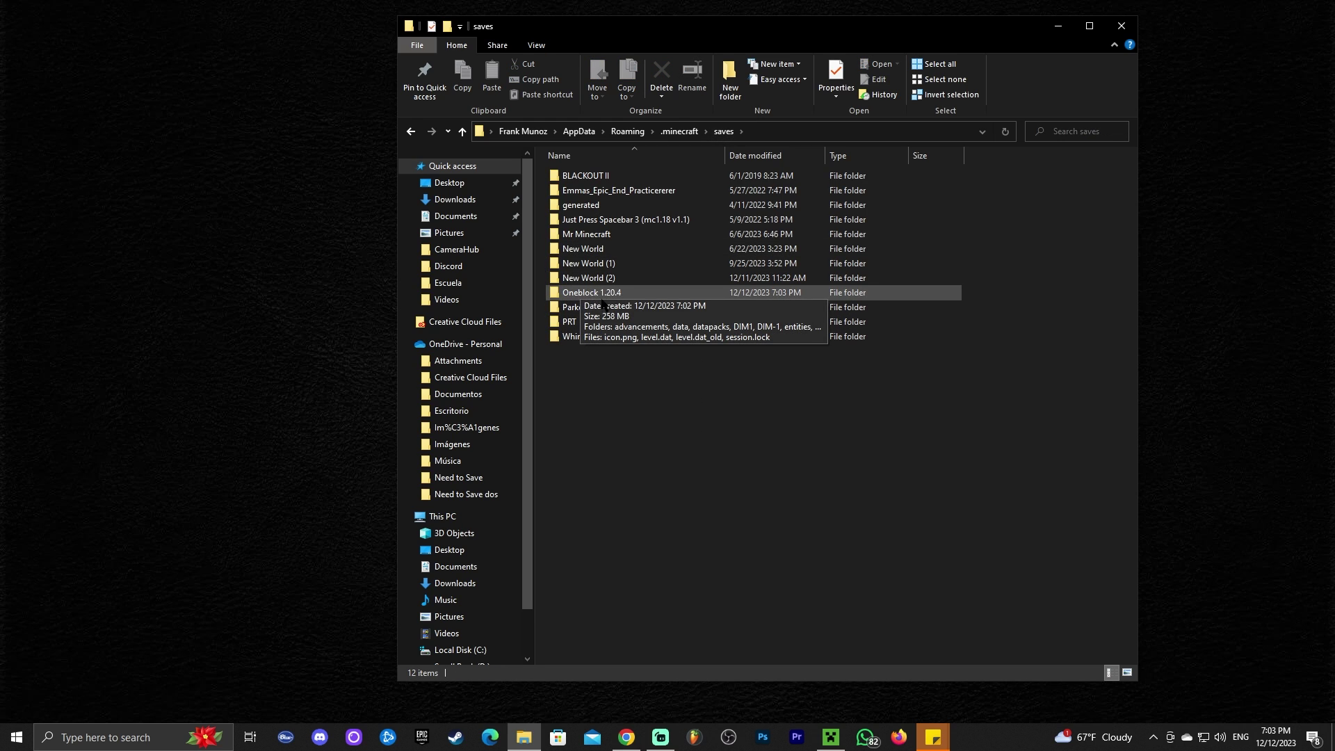
# Step: Check that the map's world files and folders sit directly inside the Oneblock 1.20.4 folder in saves
pyautogui.doubleClick(605, 299)
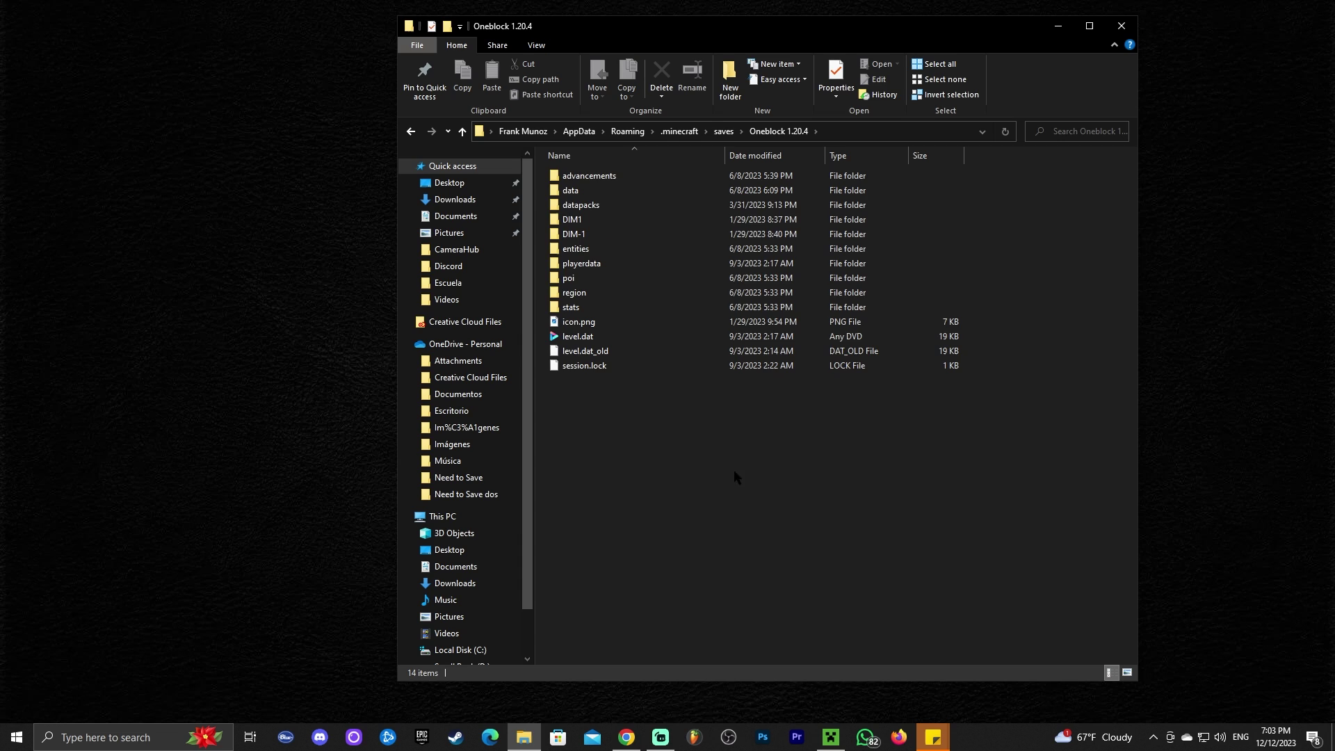
pyautogui.moveTo(765, 486); pyautogui.dragTo(609, 163)
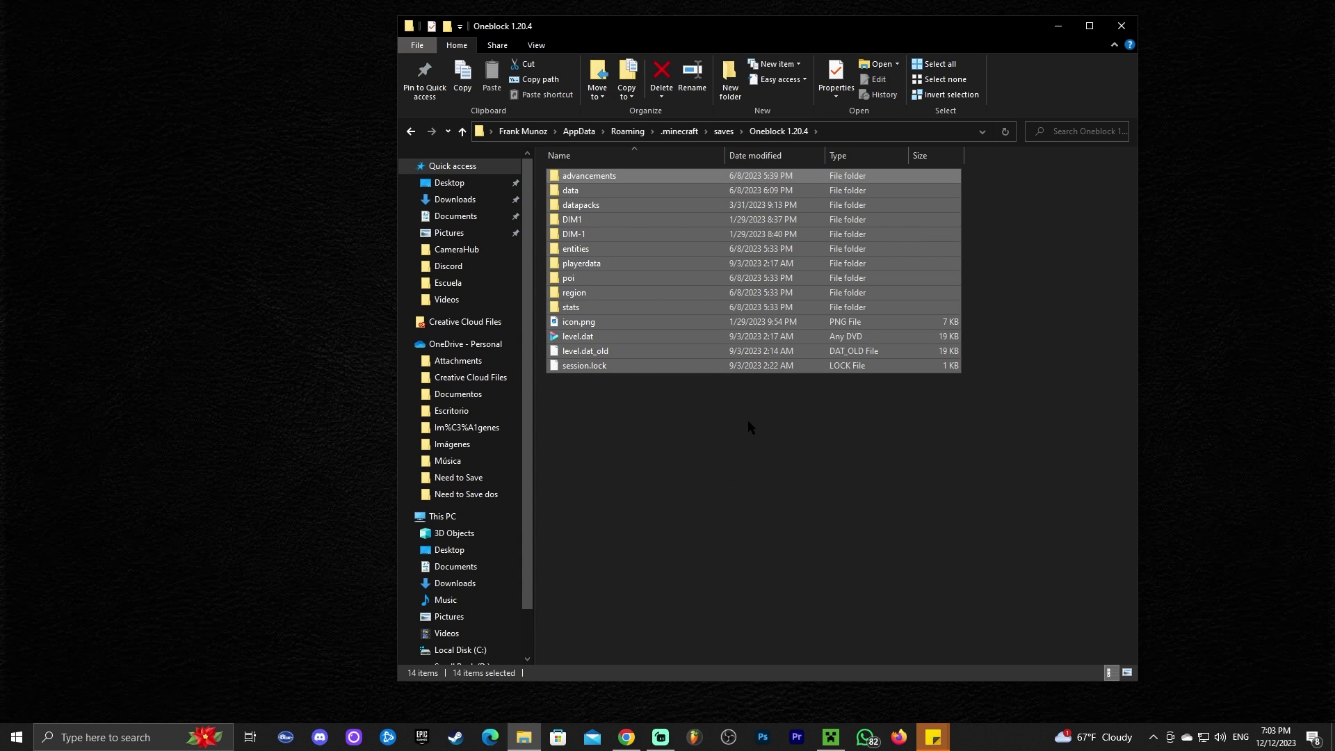
pyautogui.click(743, 430)
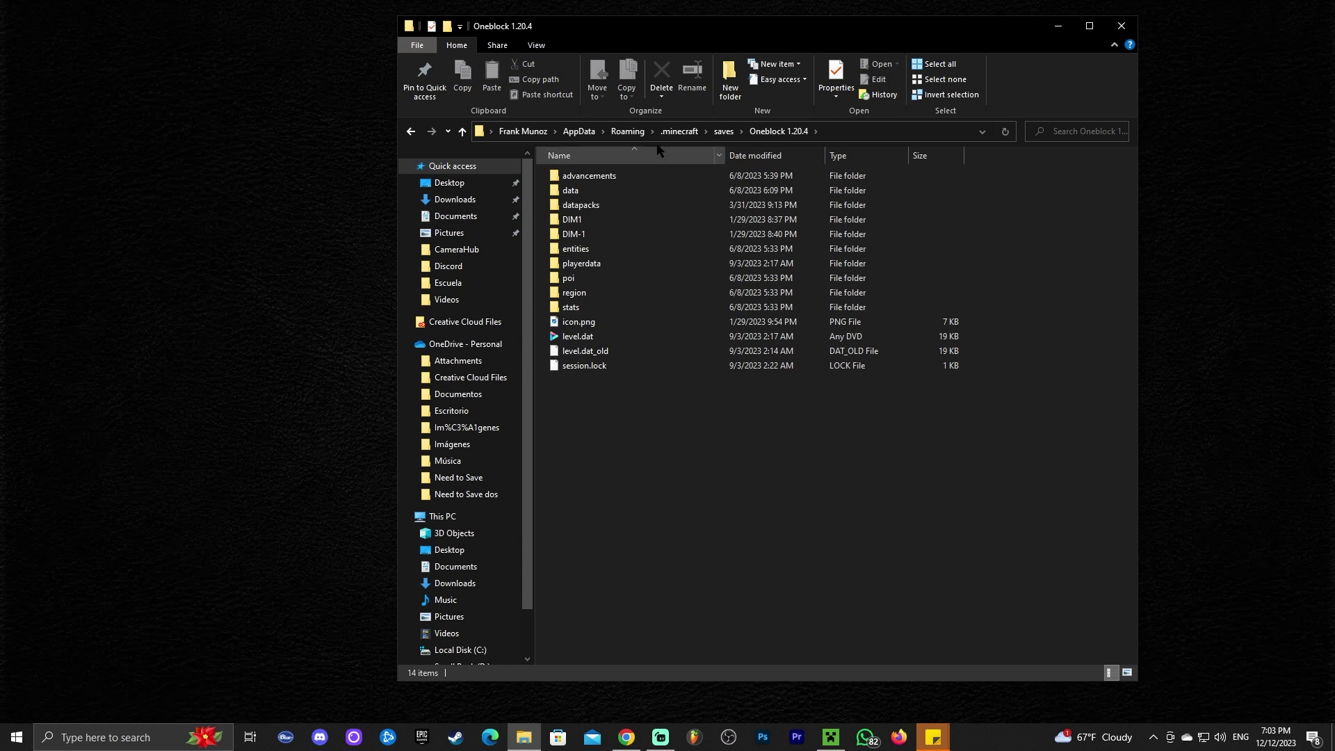
pyautogui.moveTo(687, 483); pyautogui.dragTo(622, 162)
pyautogui.click(729, 136)
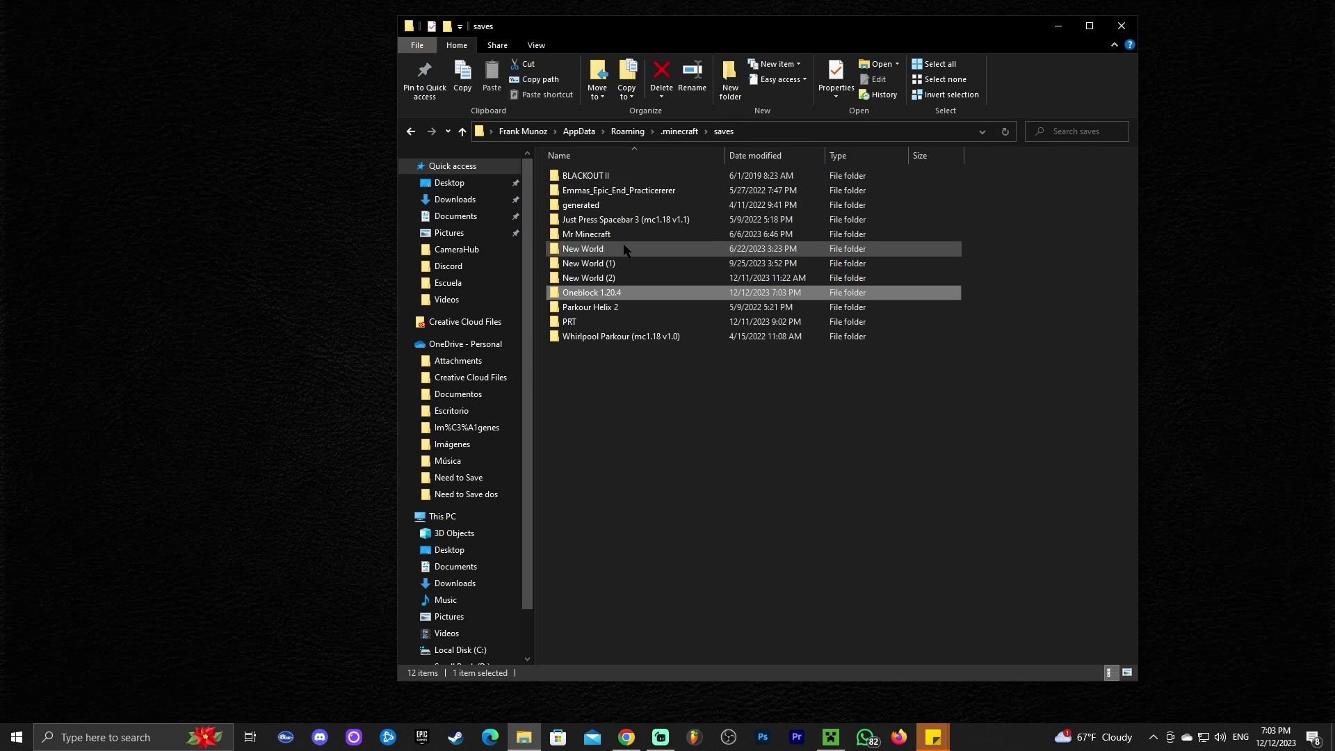
pyautogui.doubleClick(616, 295)
pyautogui.moveTo(790, 461); pyautogui.dragTo(647, 171)
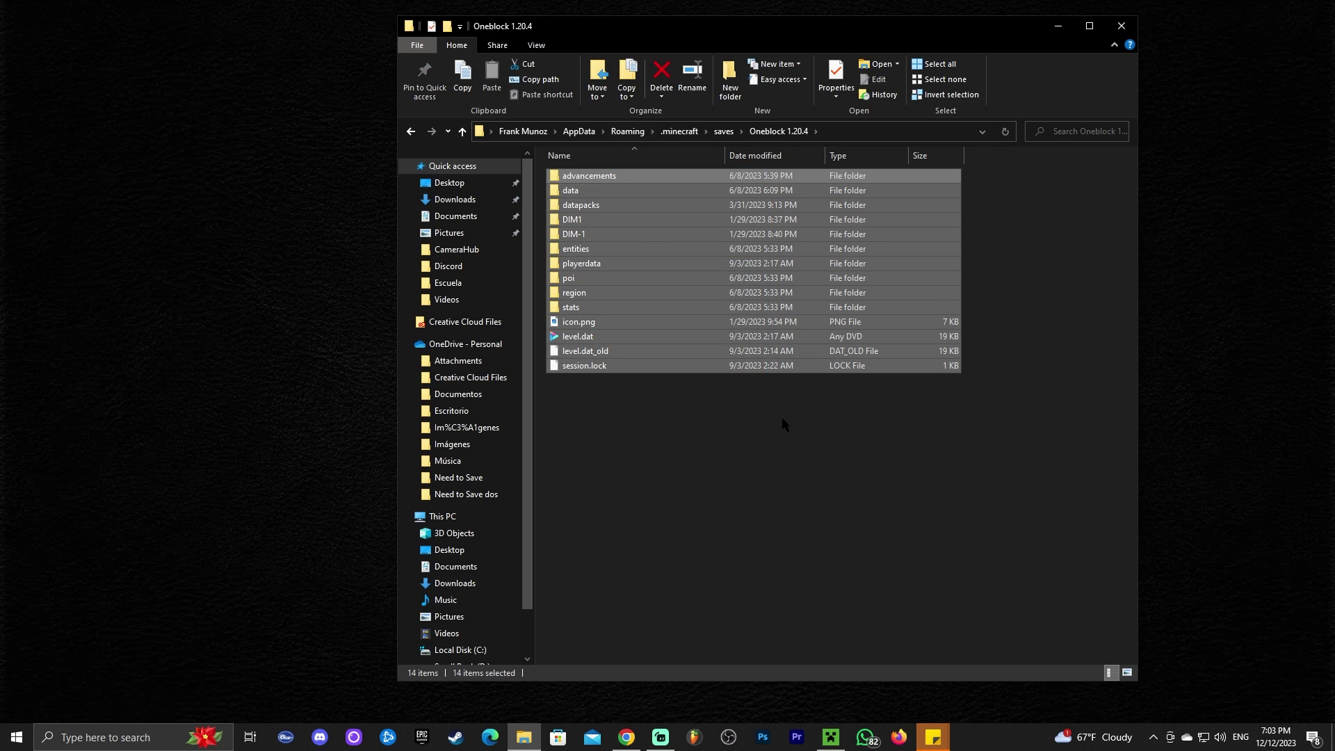
pyautogui.click(781, 417)
pyautogui.moveTo(768, 503); pyautogui.dragTo(629, 157)
pyautogui.click(1083, 165)
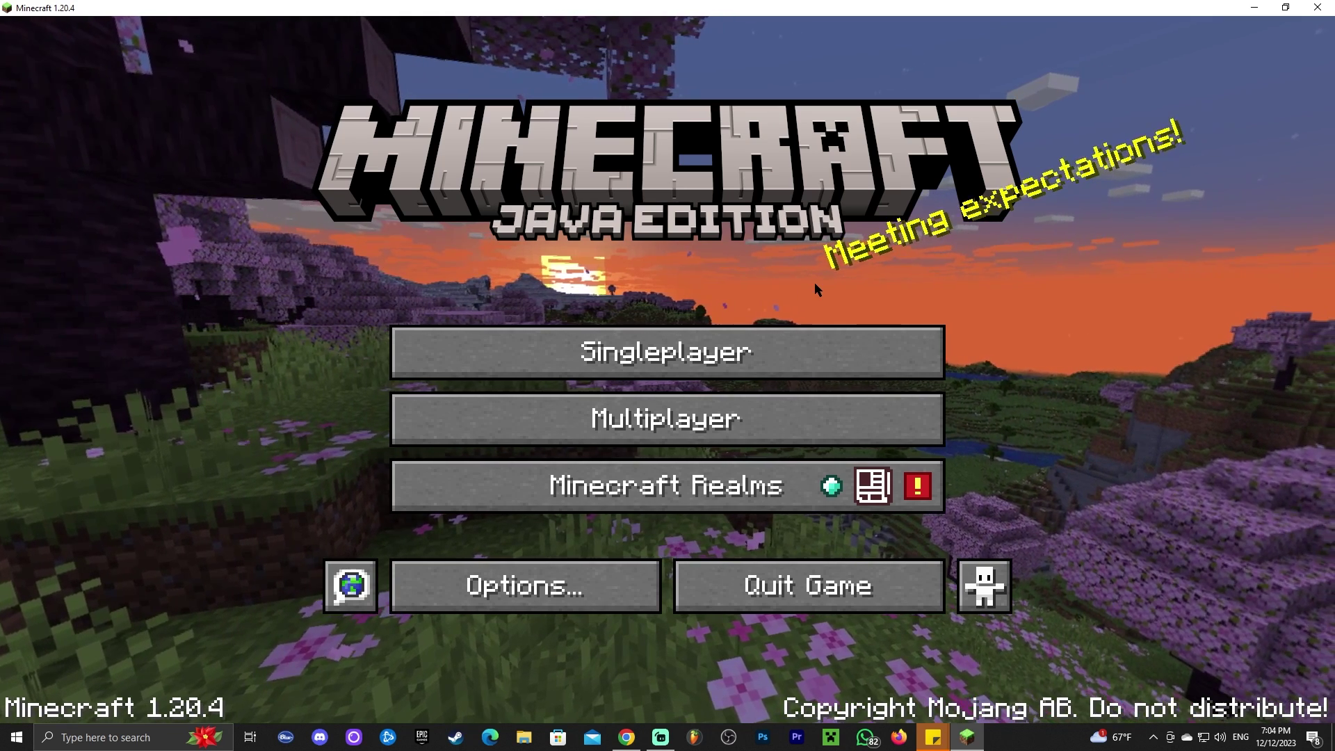
# Step: Open the Oneblock Original v2.1.1 world, stored in the Oneblock 1.20.4 folder, from the singleplayer world list
pyautogui.click(612, 352)
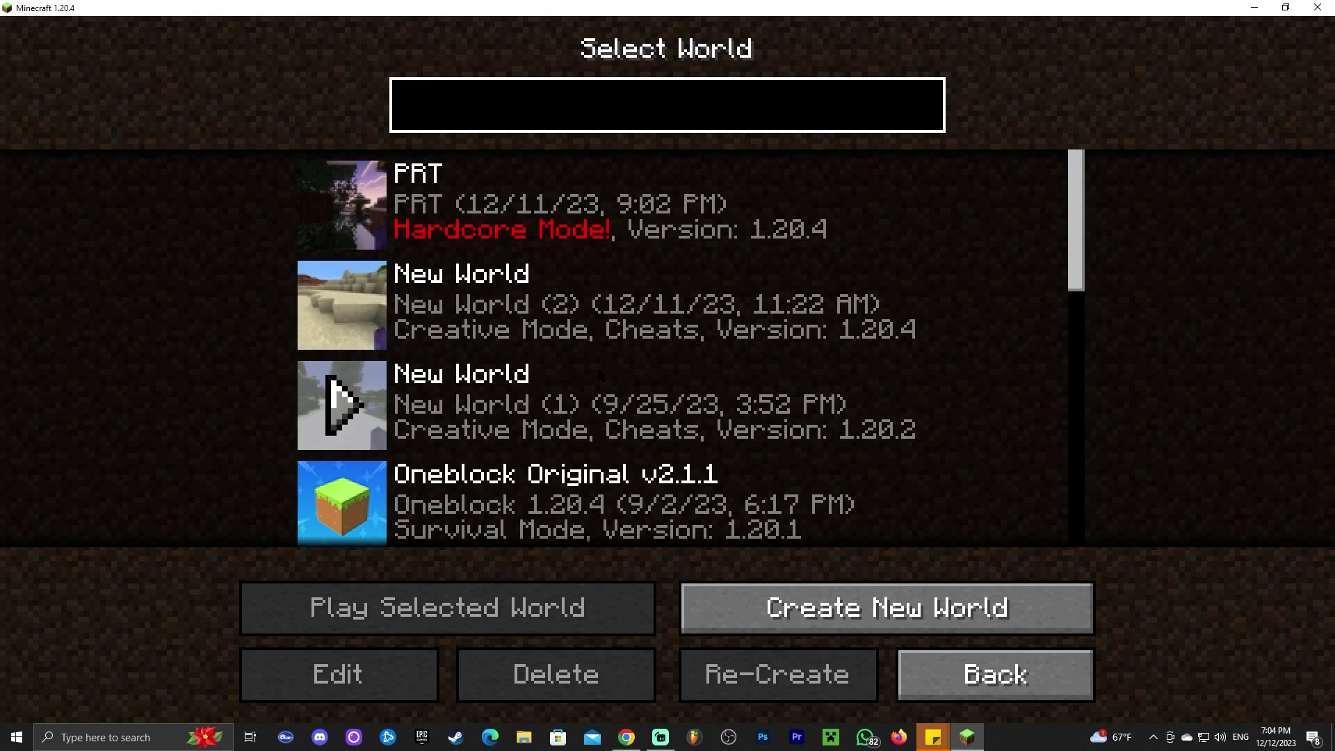
pyautogui.moveTo(1083, 223); pyautogui.dragTo(341, 299)
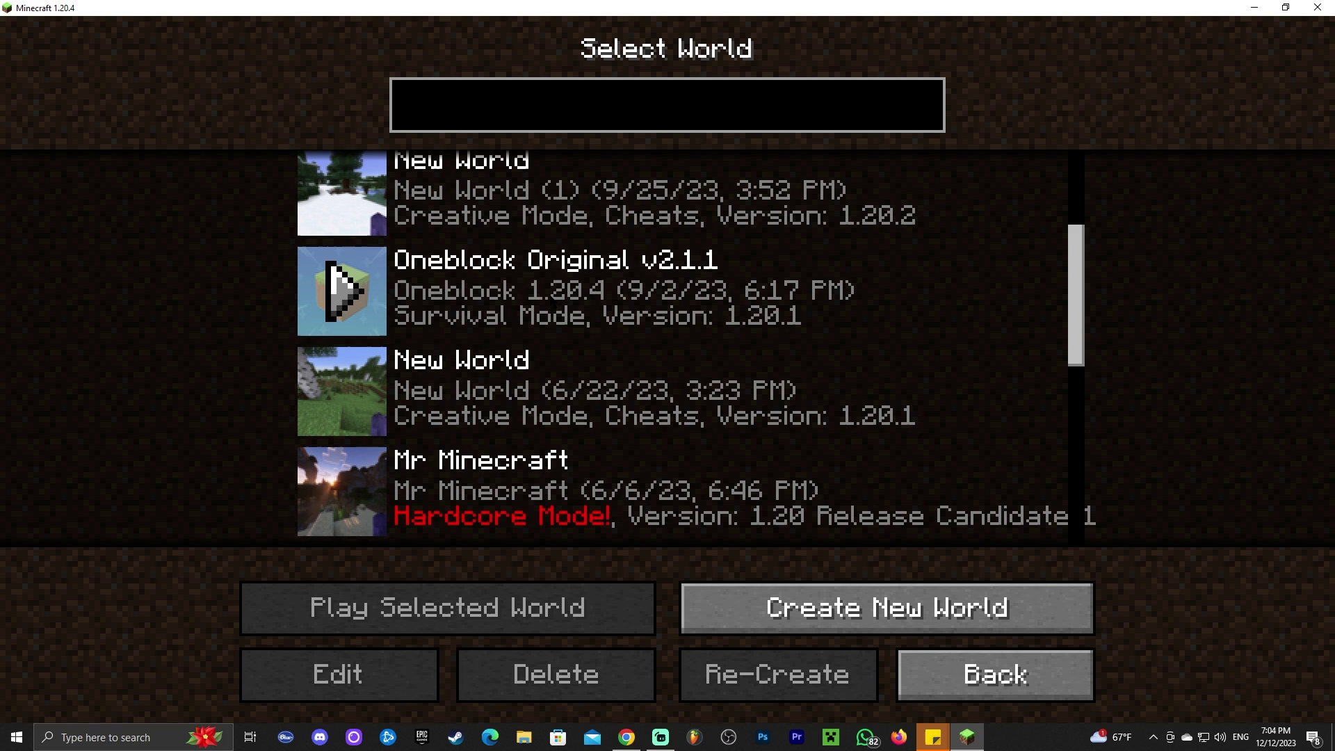
pyautogui.click(340, 292)
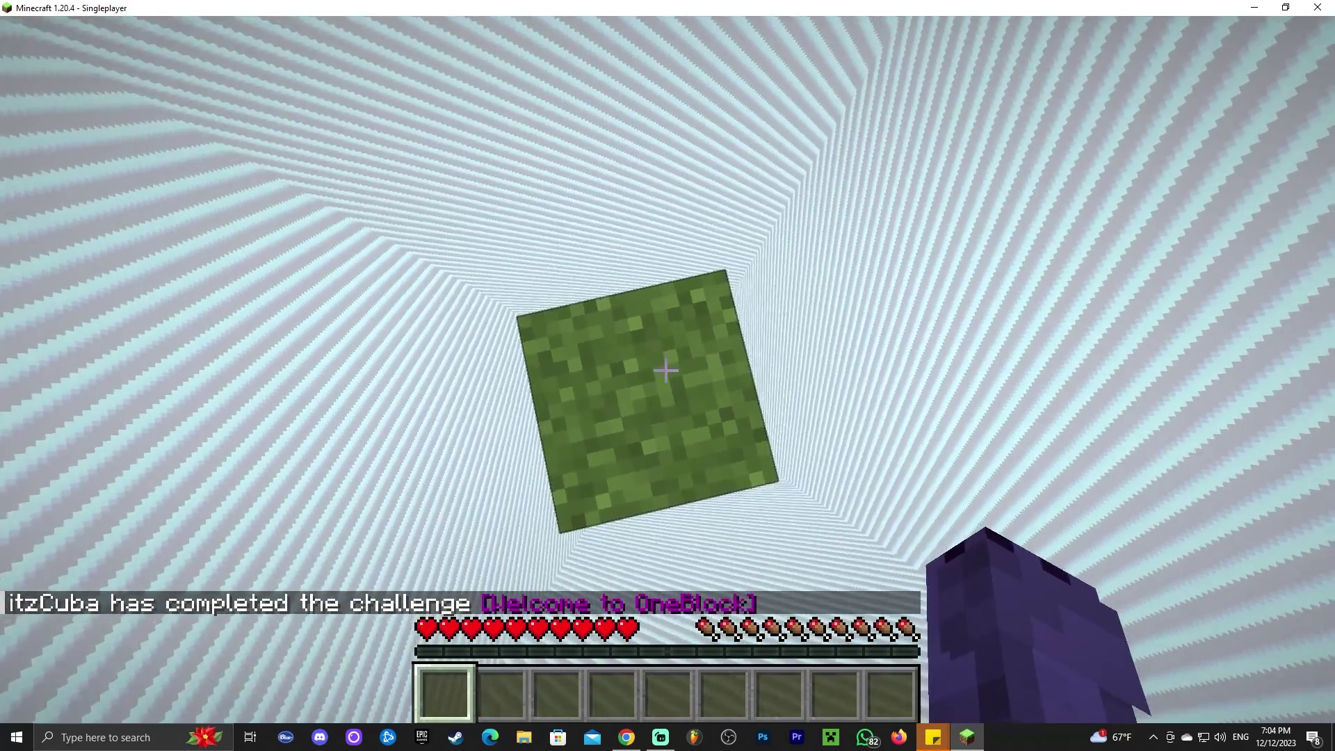
# Step: Switch to the front-facing third-person view and jump in place on the single grass block to show the loaded map
pyautogui.click(666, 369)
pyautogui.press('F5')
pyautogui.press('F5')
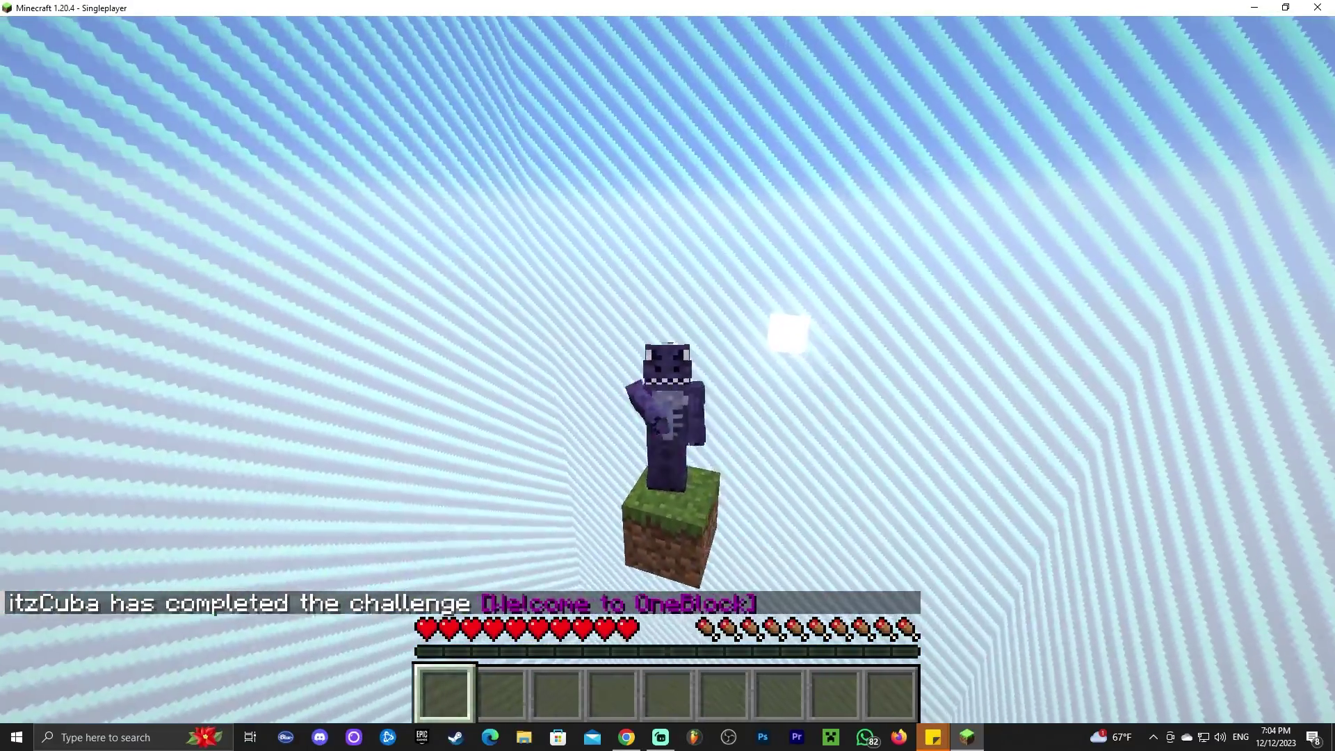
pyautogui.press('space')
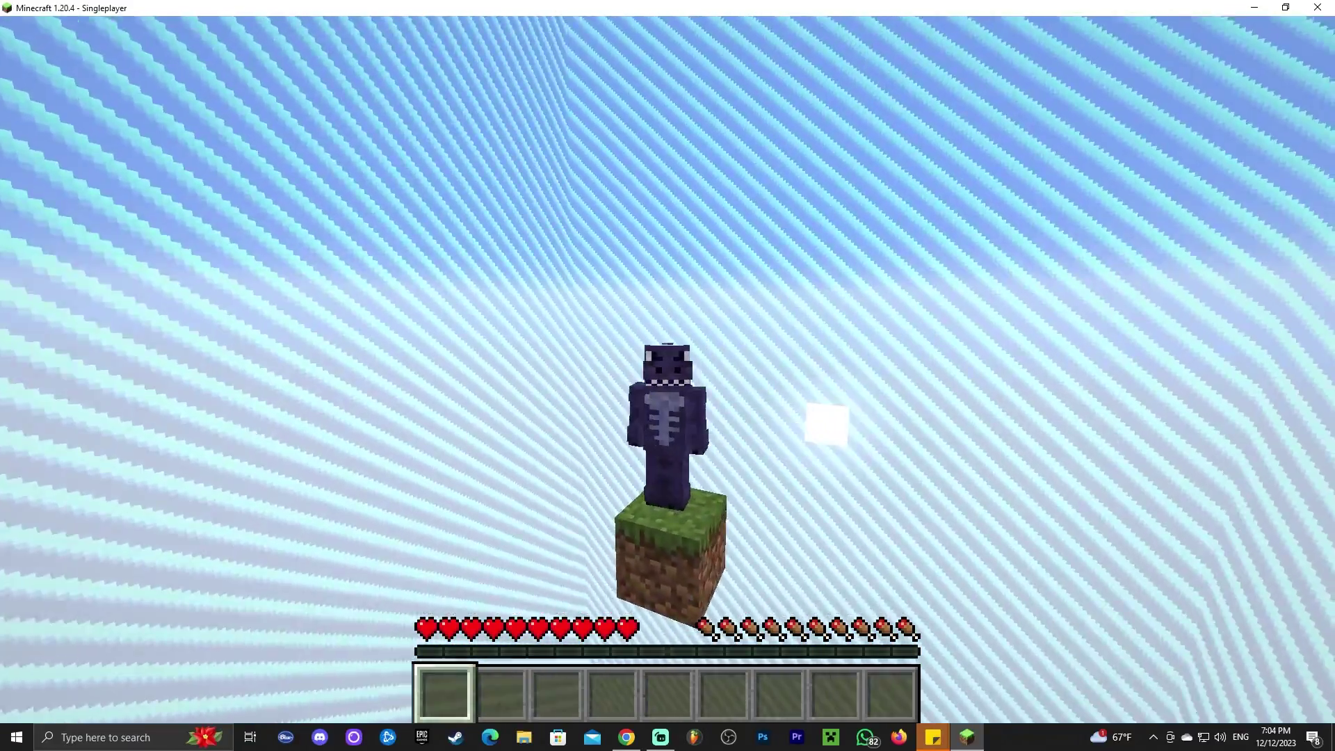
pyautogui.press('space')
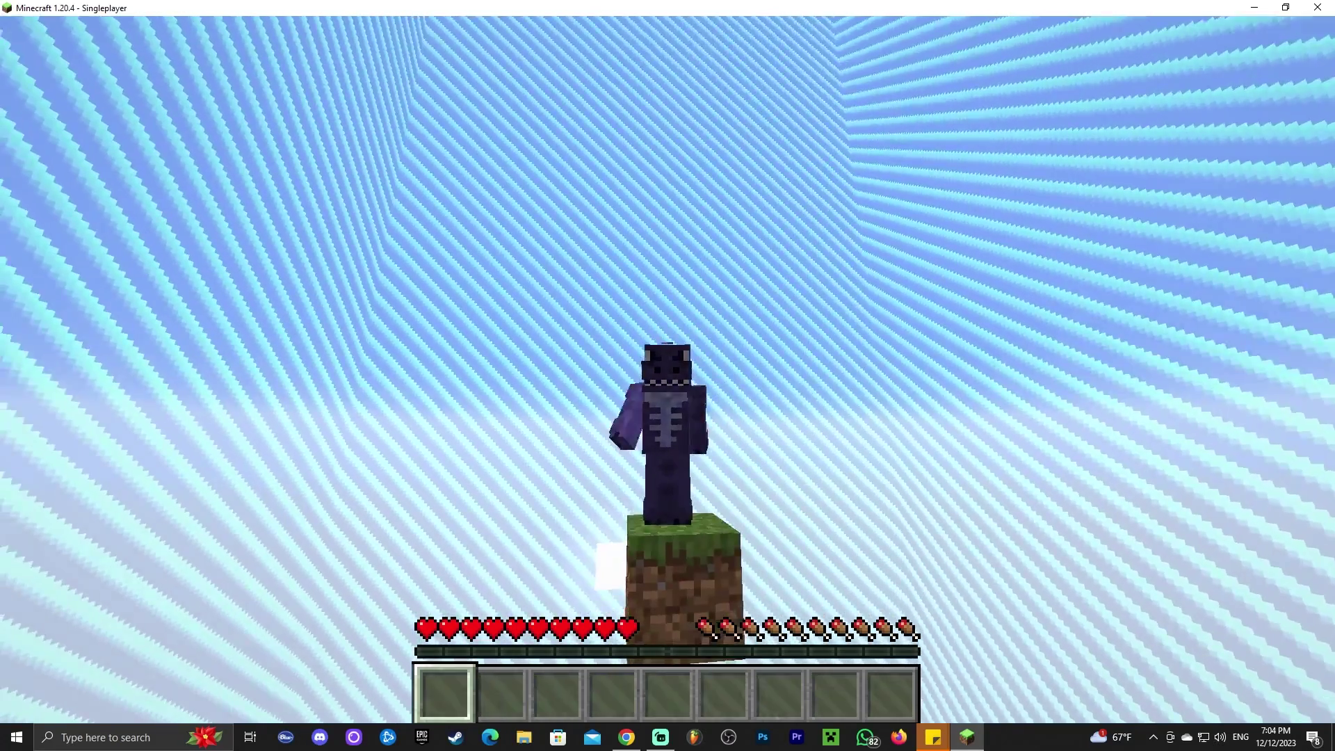
pyautogui.press('space')
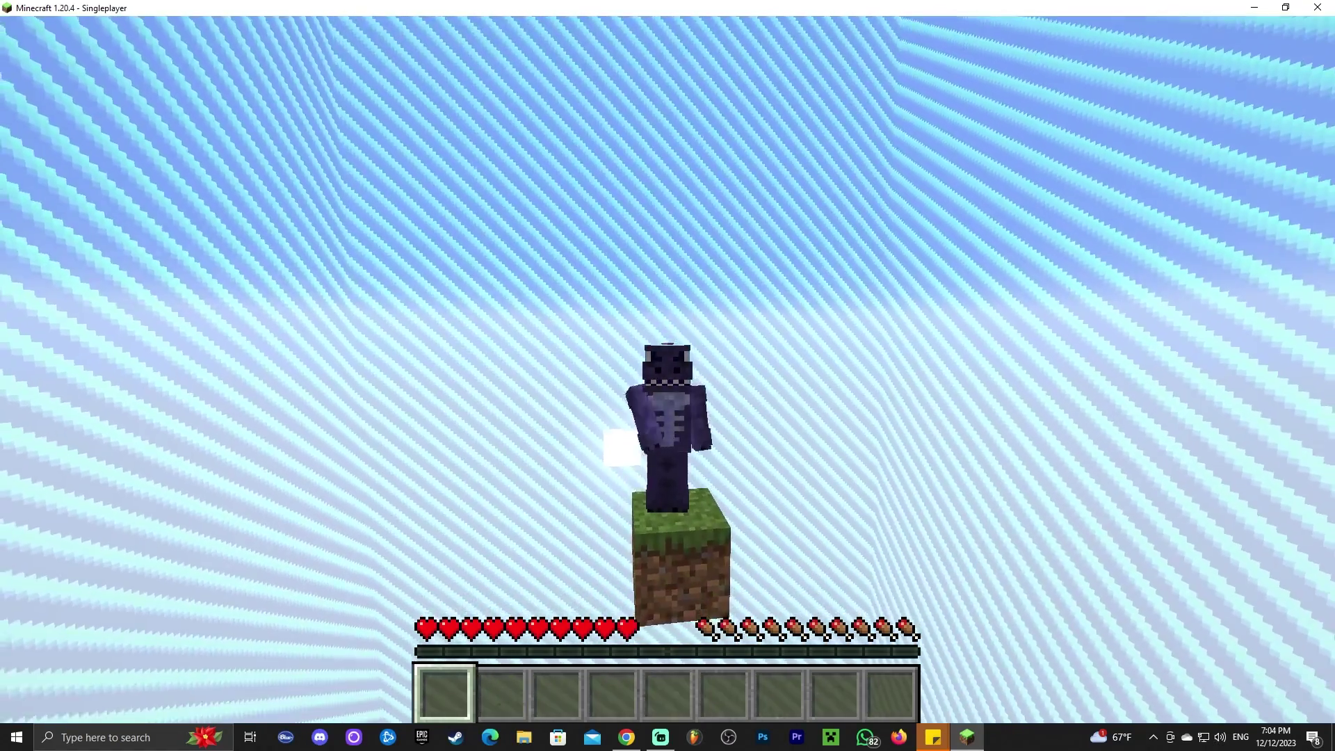